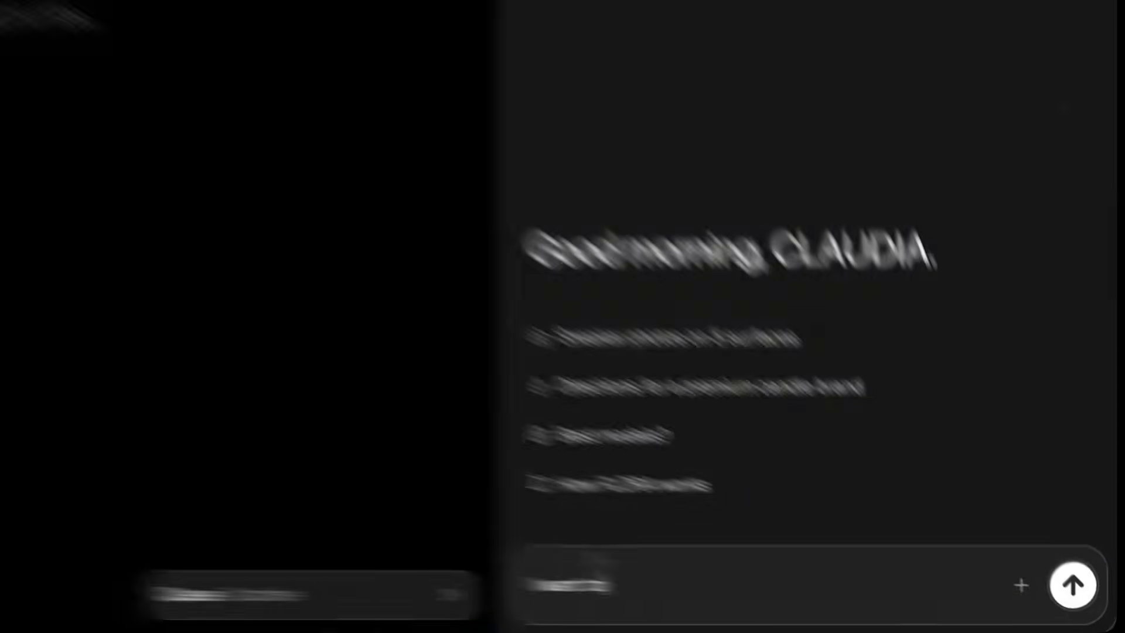
# Step: Ask how many shots are recommended for a 30sec cinematic energy drink commercial with beauty product shots, exploding fruits, liquid in motion, one can, two flavors
pyautogui.write('create a 30sec commercial for a new')
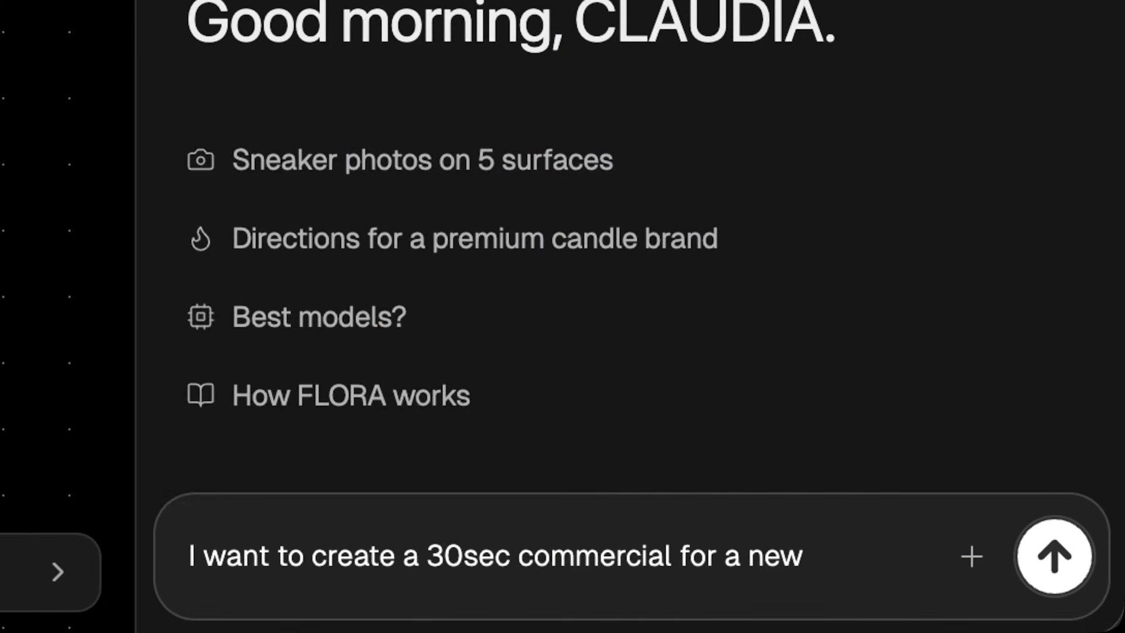
pyautogui.write(' energy drink; beauty produc')
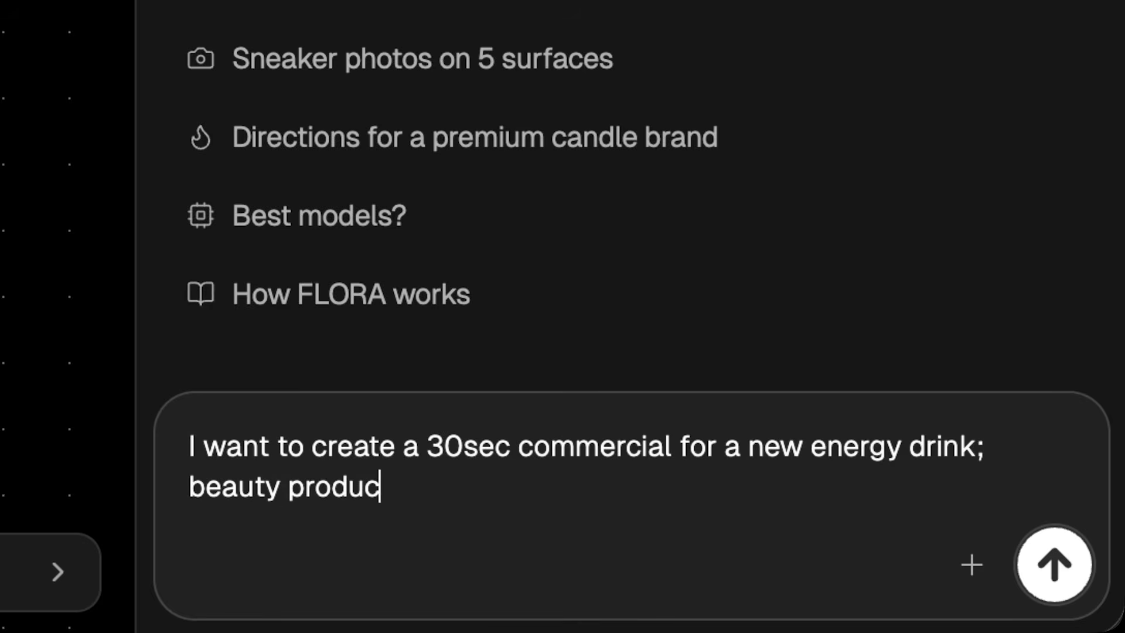
pyautogui.write('t shots, fruits exploding, l')
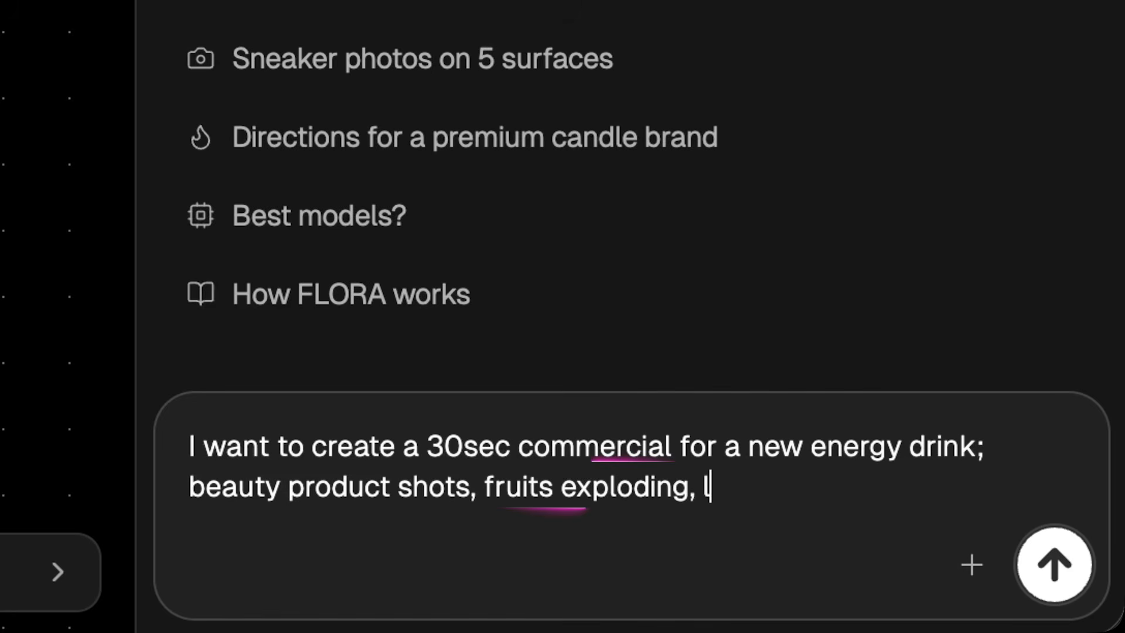
pyautogui.write('iquid in motion, that kind of cinematic spot.')
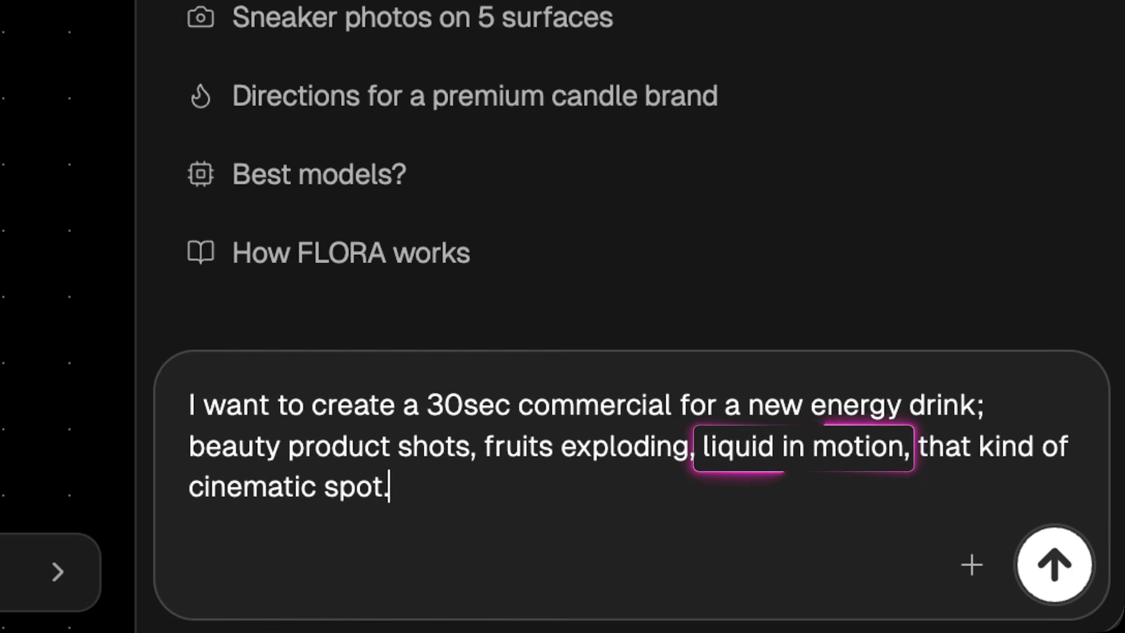
pyautogui.write(' Once')
pyautogui.press('BackSpace')
pyautogui.press('BackSpace')
pyautogui.write('e can, two flavors in')
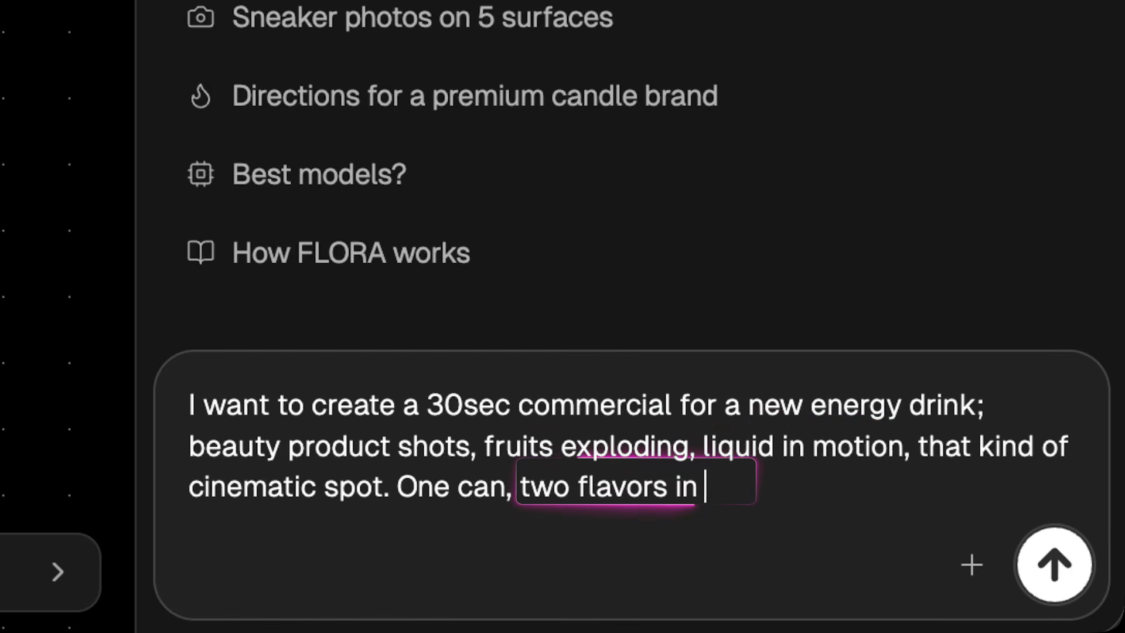
pyautogui.write(' one, How many shots do you recomme')
pyautogui.press('BackSpace')
pyautogui.write('mmend?')
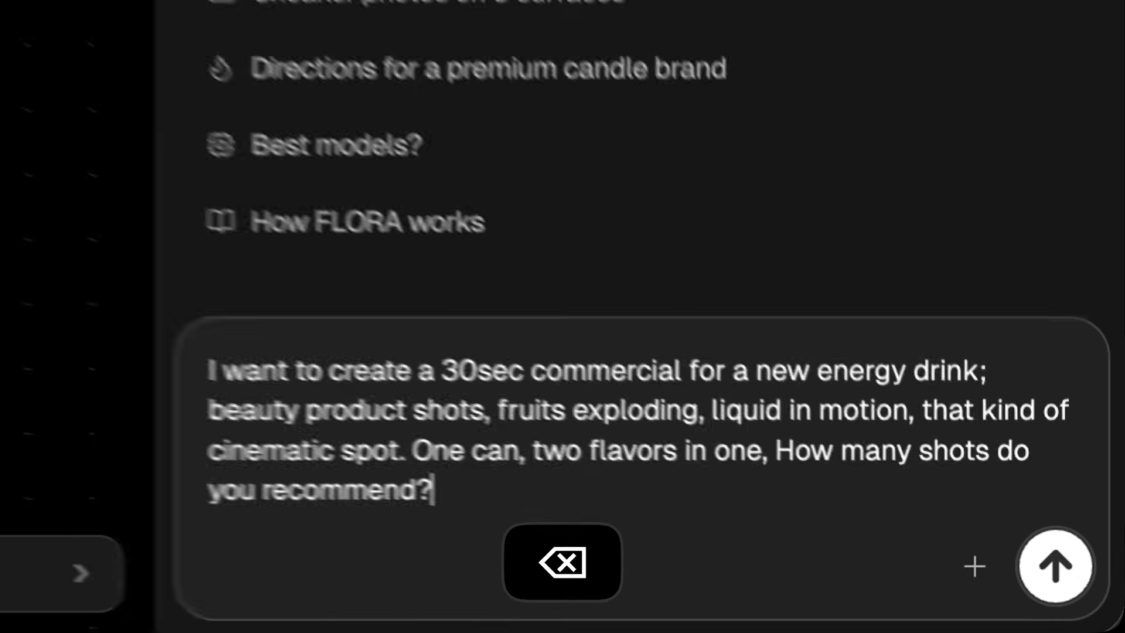
pyautogui.press('Return')
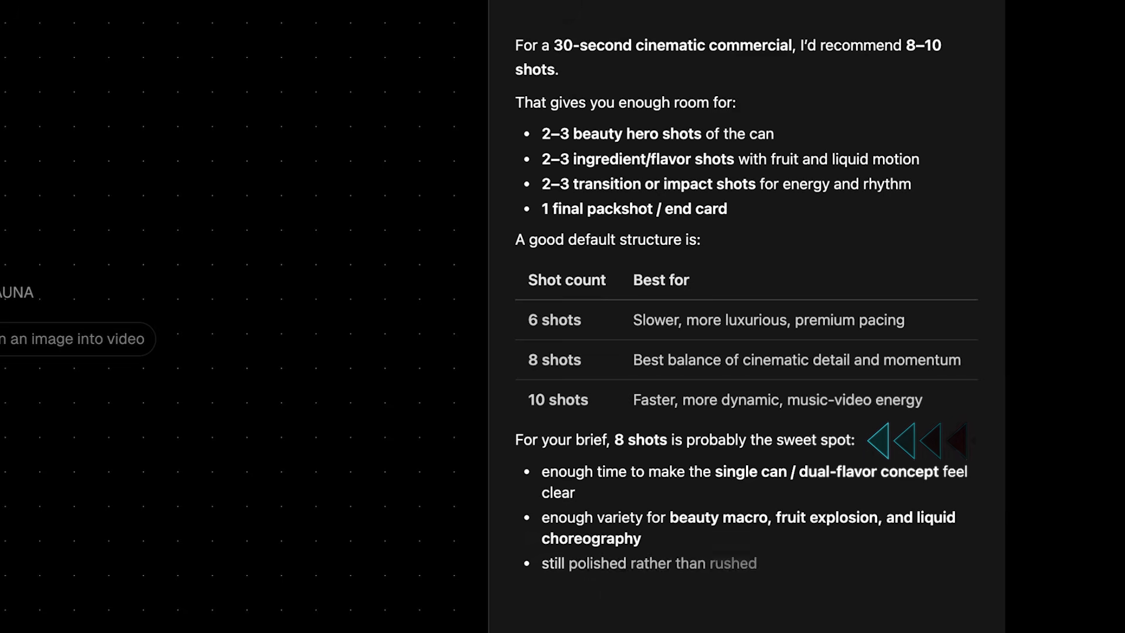
# Step: Begin a reply choosing the 8 shots plan and asking to build an alcohol-free energy drink brand called DIA
pyautogui.write('Ok will go ')
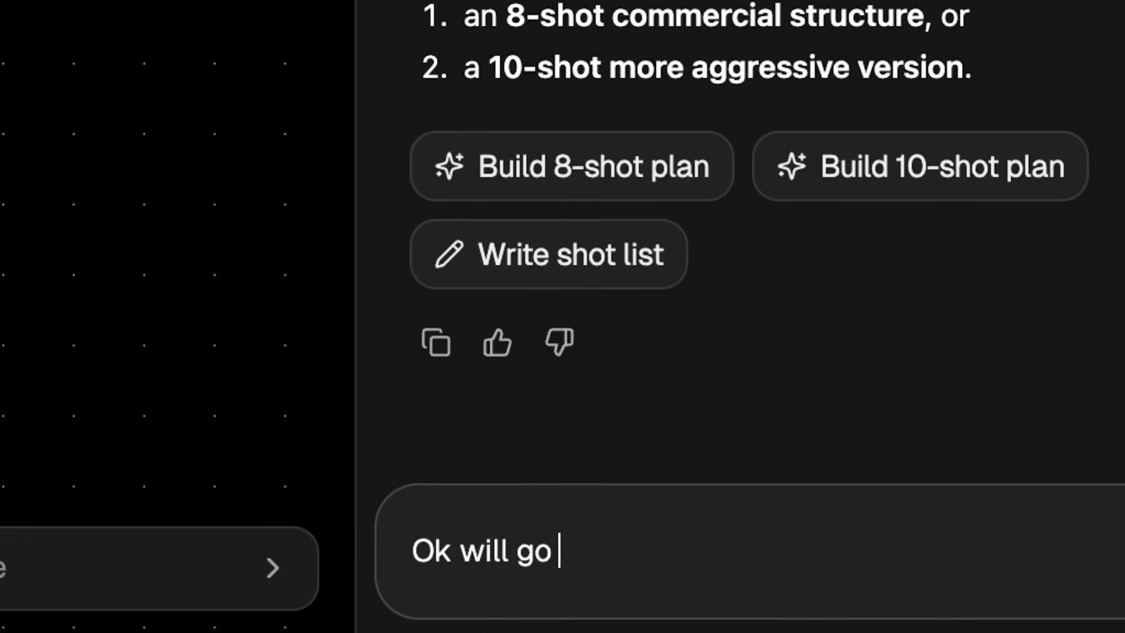
pyautogui.write('with 8 shots plan.')
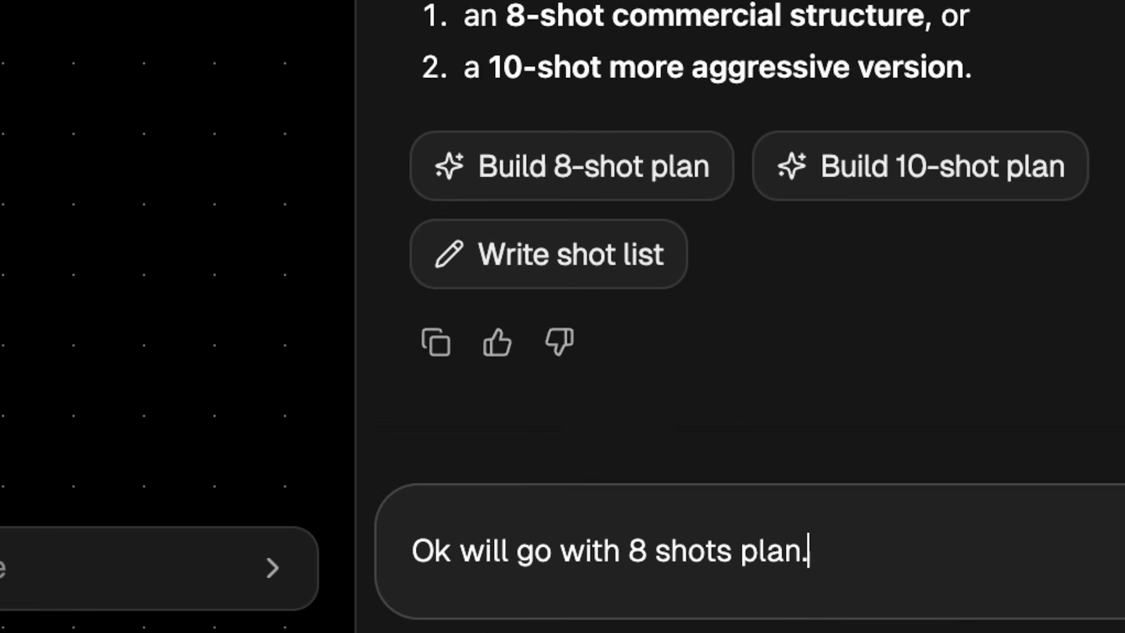
pyautogui.hotkey('shift', 'Return')
pyautogui.write('Build an alcohol-free energy drink brand called DIA.')
pyautogui.hotkey('shift', 'Return')
# Step: Add the premium, minimal, confident brand essence and the product description: single 250ml aluminum can, peach and guava flavors, soft amber-coral liquid
pyautogui.write('Brand ')
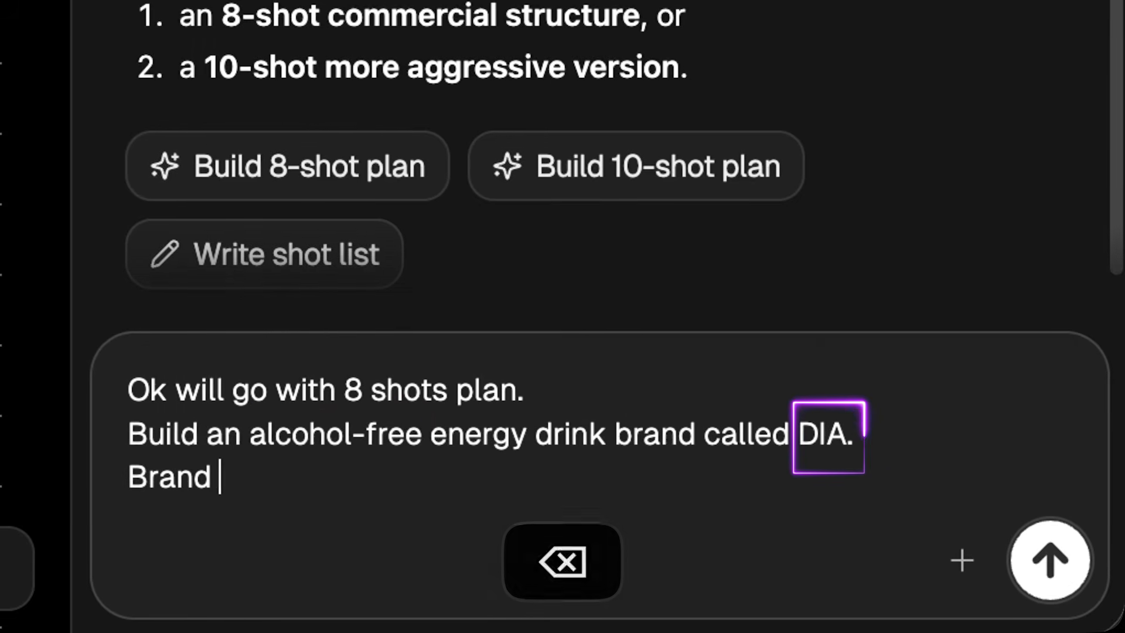
pyautogui.write('Essen')
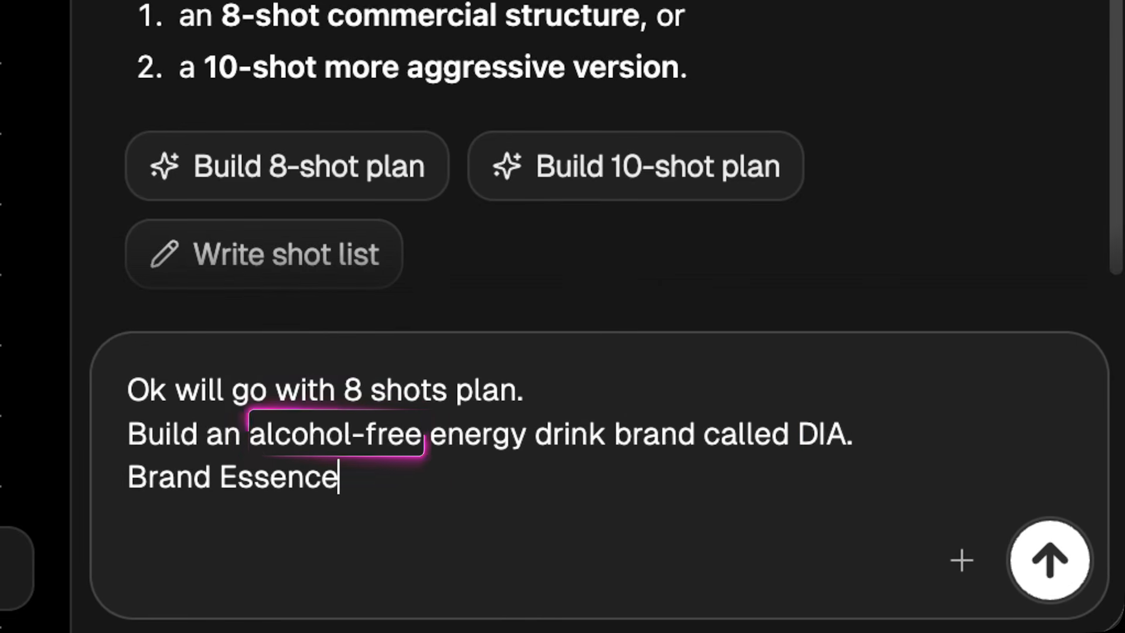
pyautogui.write('ce')
pyautogui.write(": Premium, minimal, confident. The drink is energetic but refined, not loud, not sporty, not wellness. Think Aesop or Byredo's restraint, applied to a beverage with attitude. It should feel like a drink you'd order at a hotel bar, not buy at a gas station.")
pyautogui.hotkey('shift', 'Return')
pyautogui.write('Product: Single 250ml aluminum can. Two flavors: peach and guava. Liquid color is a warm blend of both, soft amber-coral tone with subtle warmth.')
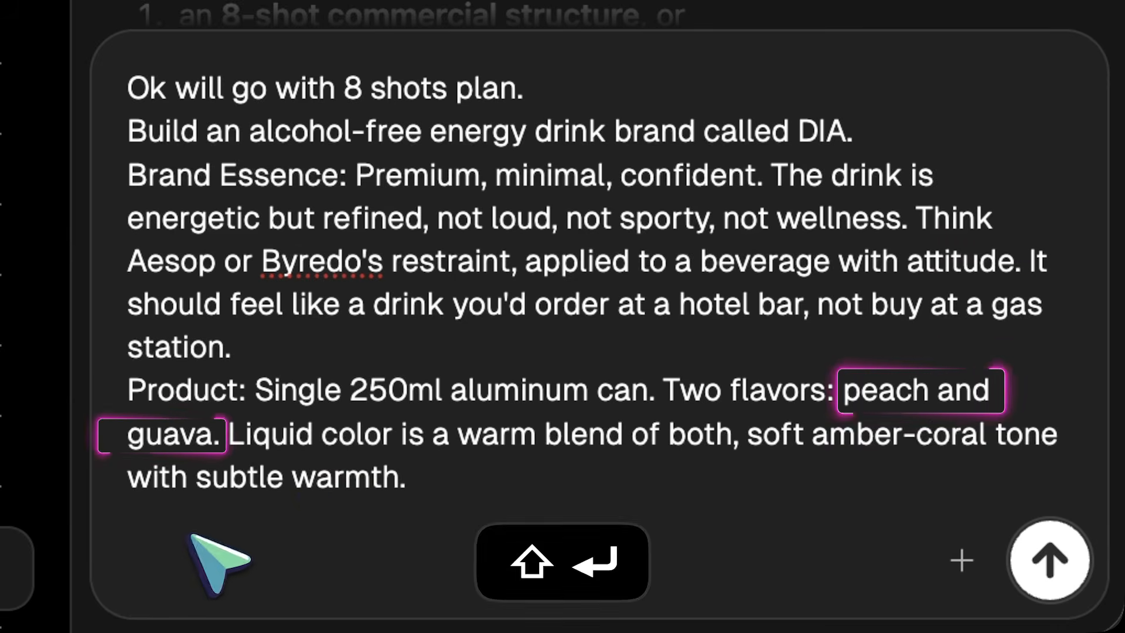
pyautogui.hotkey('shift', 'Return')
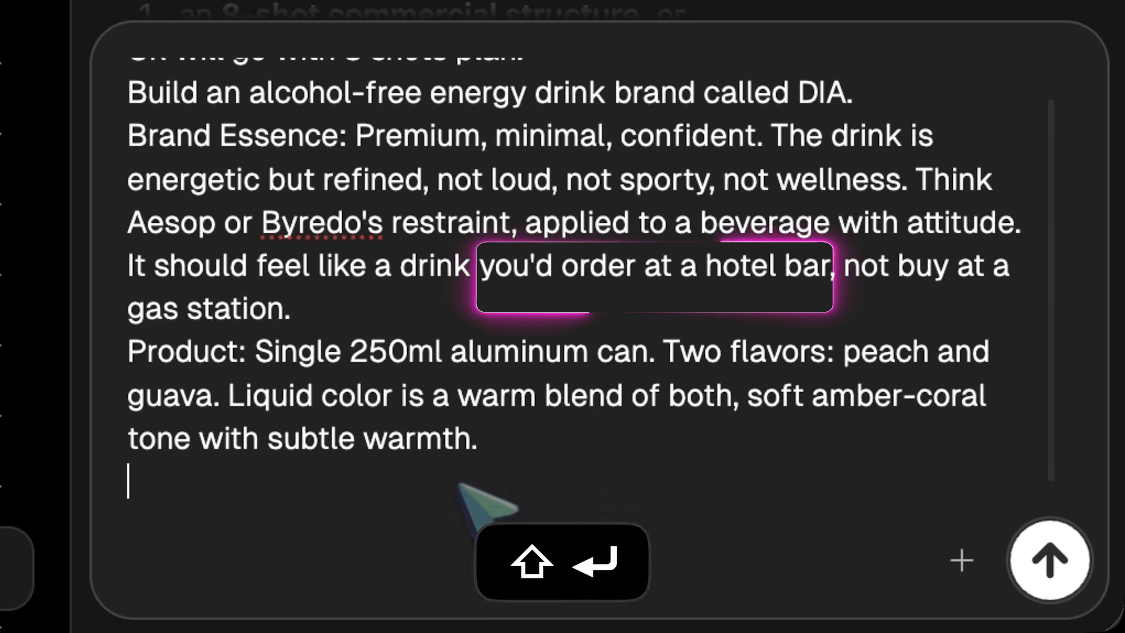
# Step: Add the visual language of brushed metal, frosted condensation and matte backgrounds, plus the peach, guava pink, charcoal and silver palette, cinematic mood and avoid list
pyautogui.write('Visual Language: Material cues: brushed metal, frosted')
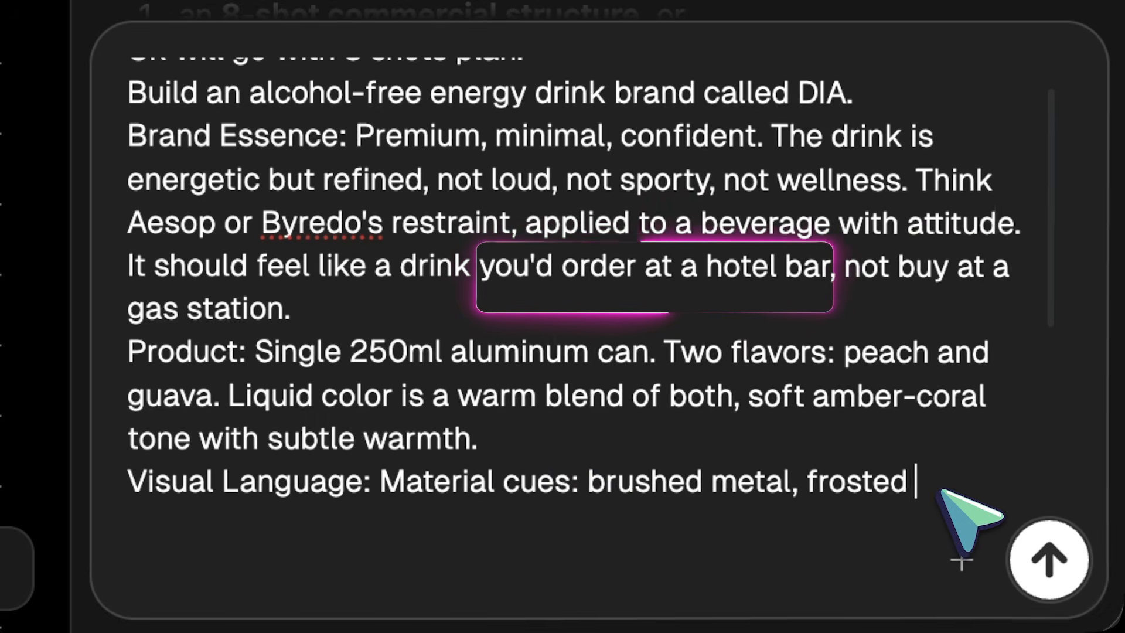
pyautogui.write('condensation, deep matte backgrounds. Color palette: warm peach tones, muted guava pinks, deep charcoal, accent of brushed silver or chrome – Mood: cinematic, low-lit, premium. Avoid: rose gold, pastel wellness aesthetics, floral motifs, overly delicate serif typography, anything that reads as beauty or skincare')
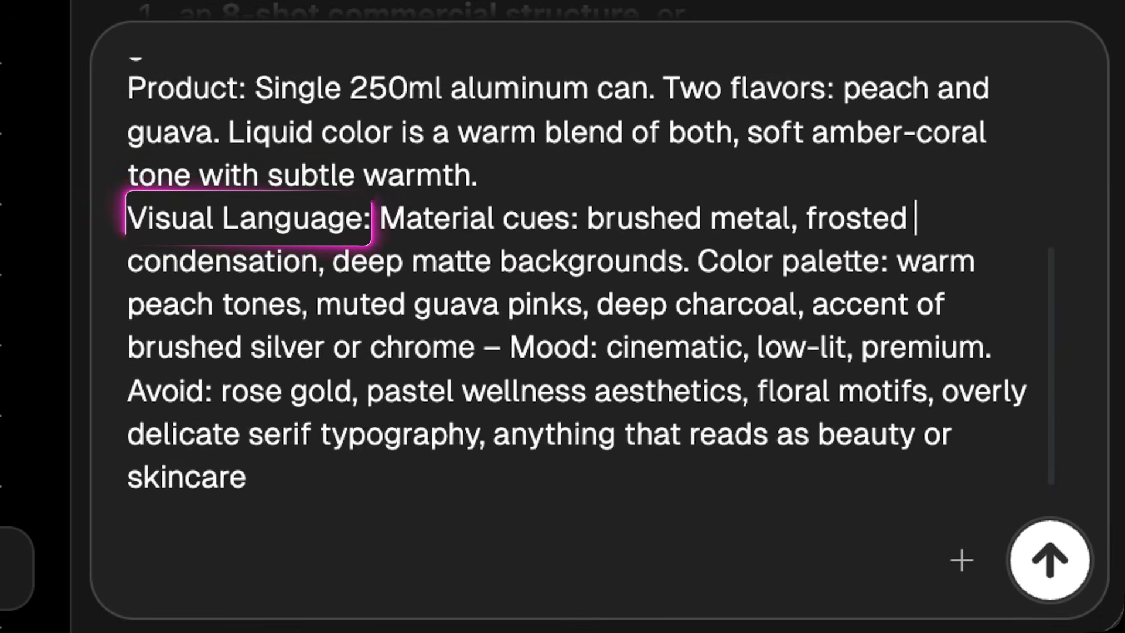
pyautogui.scroll(5, 806, 413)
pyautogui.scroll(-4, 806, 413)
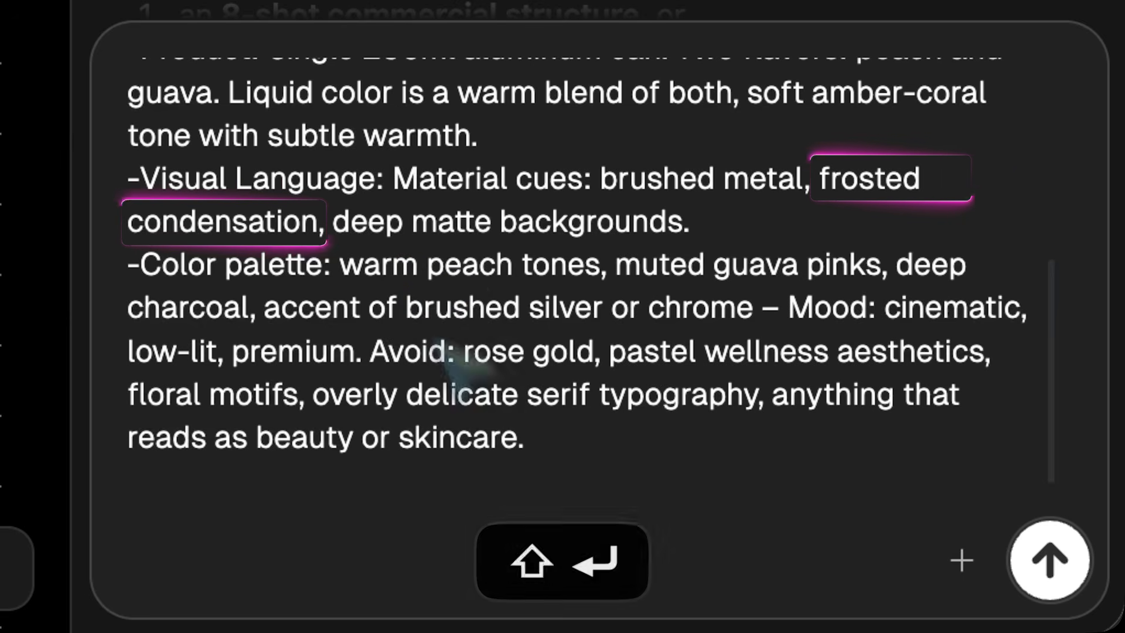
pyautogui.hotkey('shift', 'Return')
# Step: Request 4 nodes in order, describing node 1 as a bold, modern DIA logo with a subtle, non-literal peach + guava cue
pyautogui.write('- Genera')
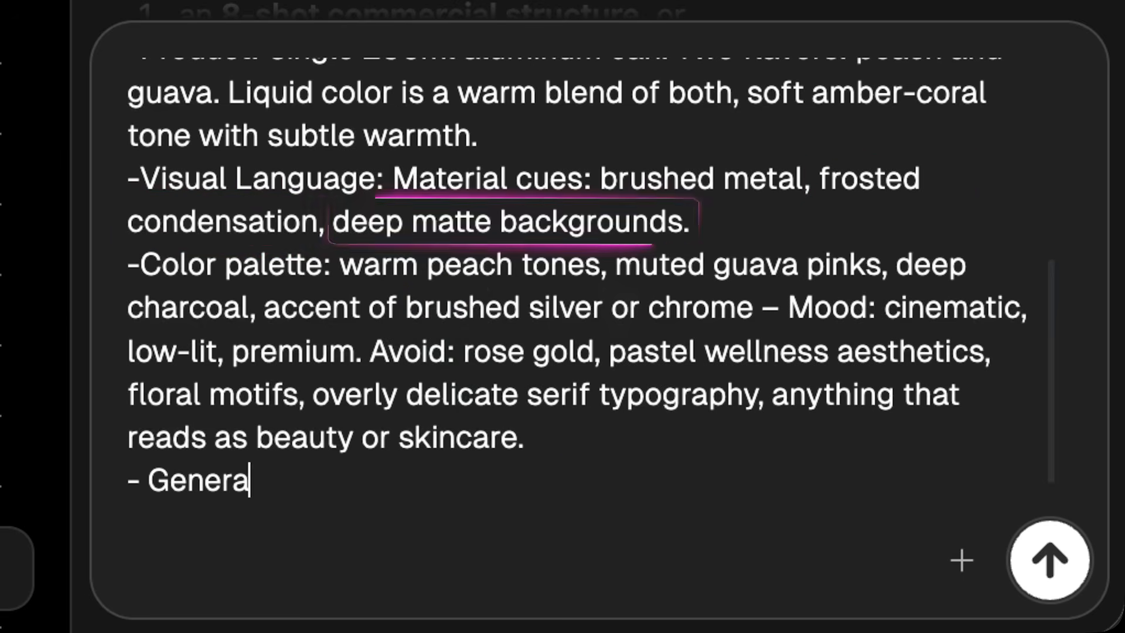
pyautogui.write('te 4 nodes in t')
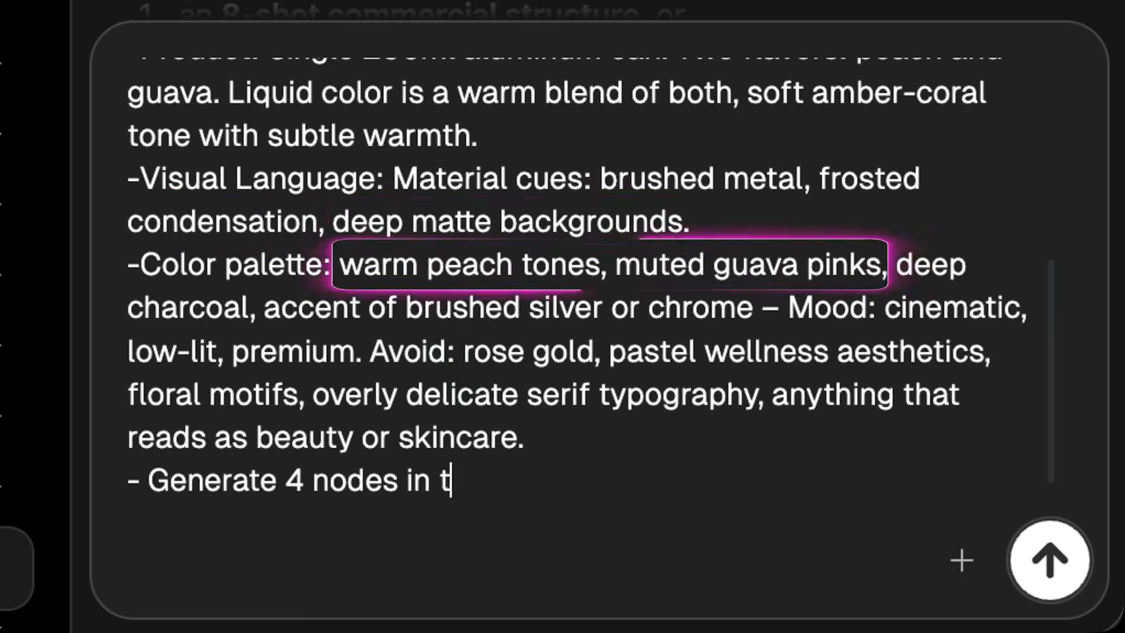
pyautogui.write('he following order:')
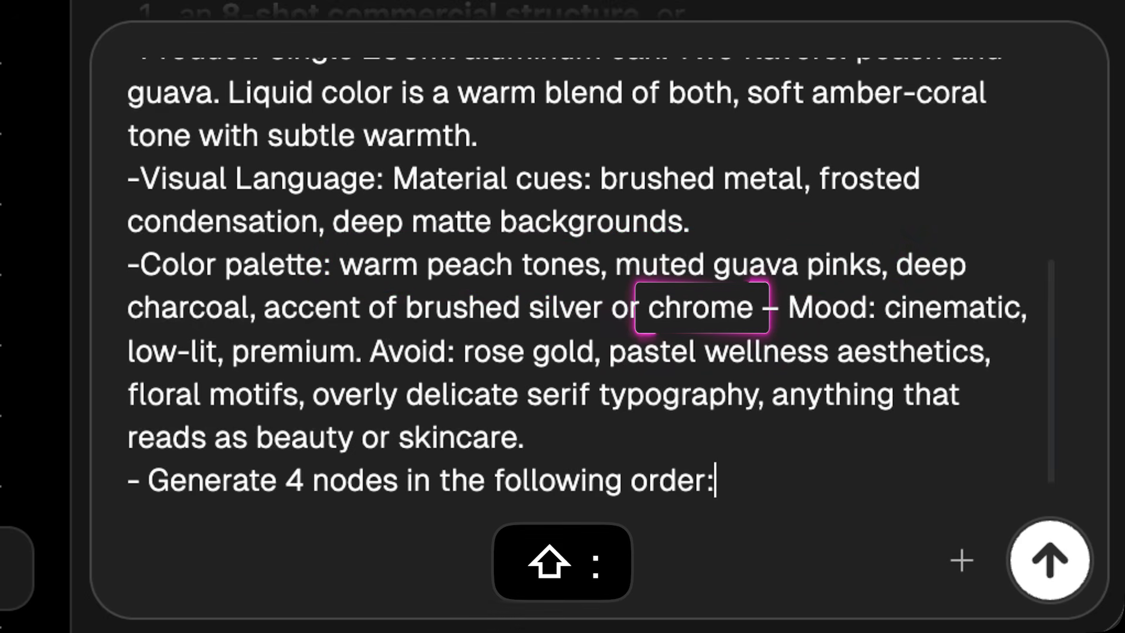
pyautogui.hotkey('shift', 'Return')
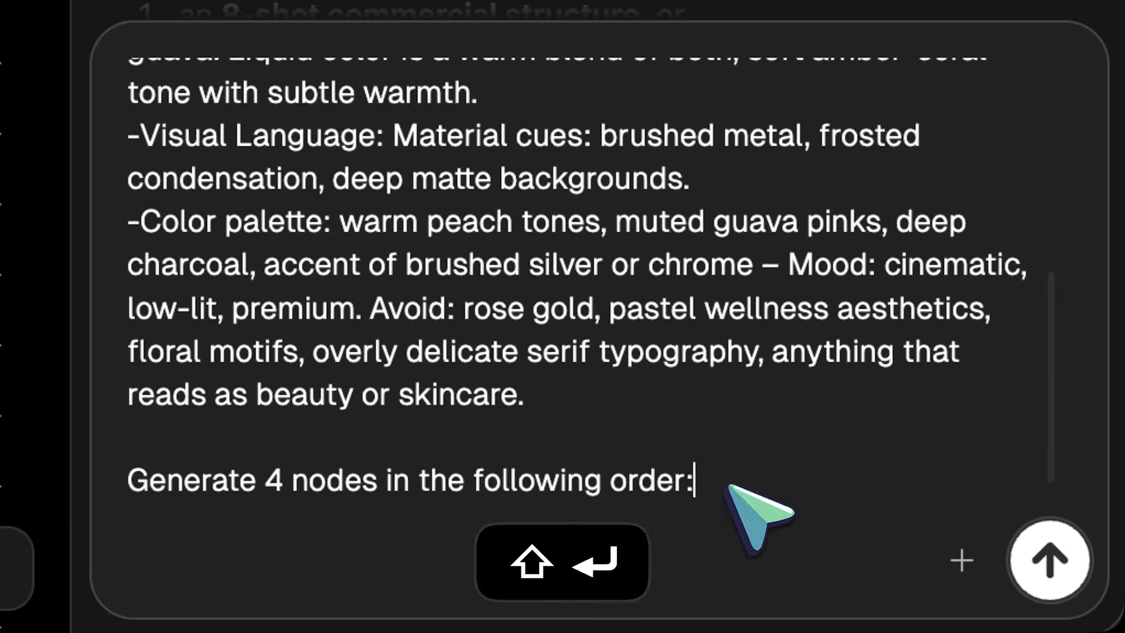
pyautogui.hotkey('shift', 'Return')
pyautogui.write('1- The DIA logo: bold, modern, designed to survive at small scale on a can label. Embed a subtle visual cue to the peach + guava flavor identity (not literal fruit illustrations).')
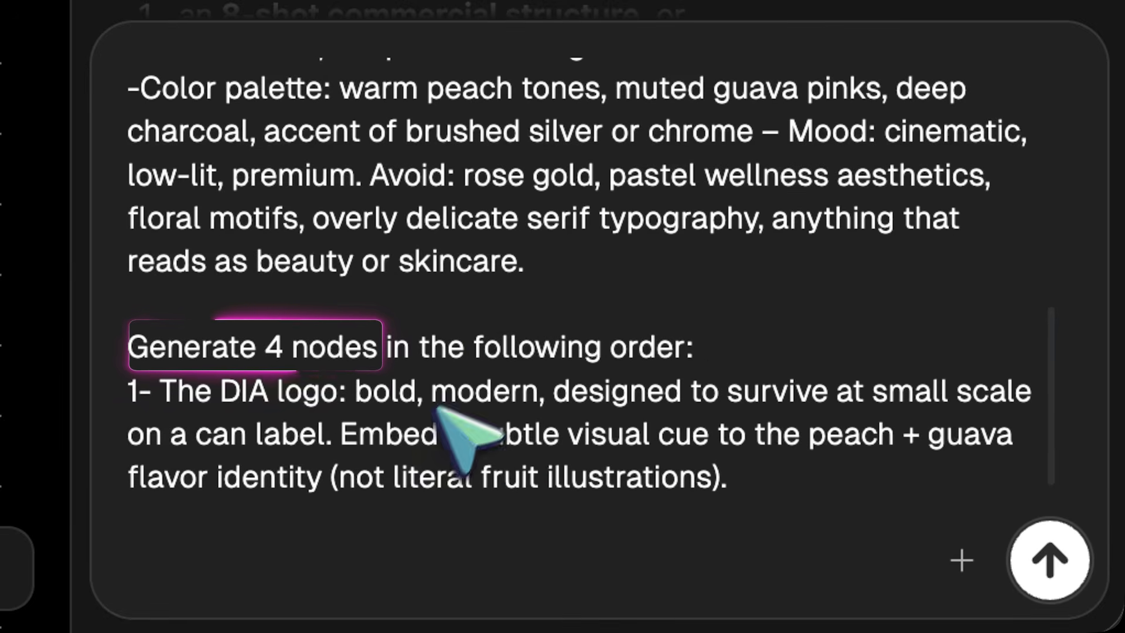
# Step: Describe node 2 as the brand guidelines board and node 3 as the 250ml brushed silver or chrome Hero Can on a dark moody backdrop
pyautogui.hotkey('shift', 'Return')
pyautogui.write('2- ')
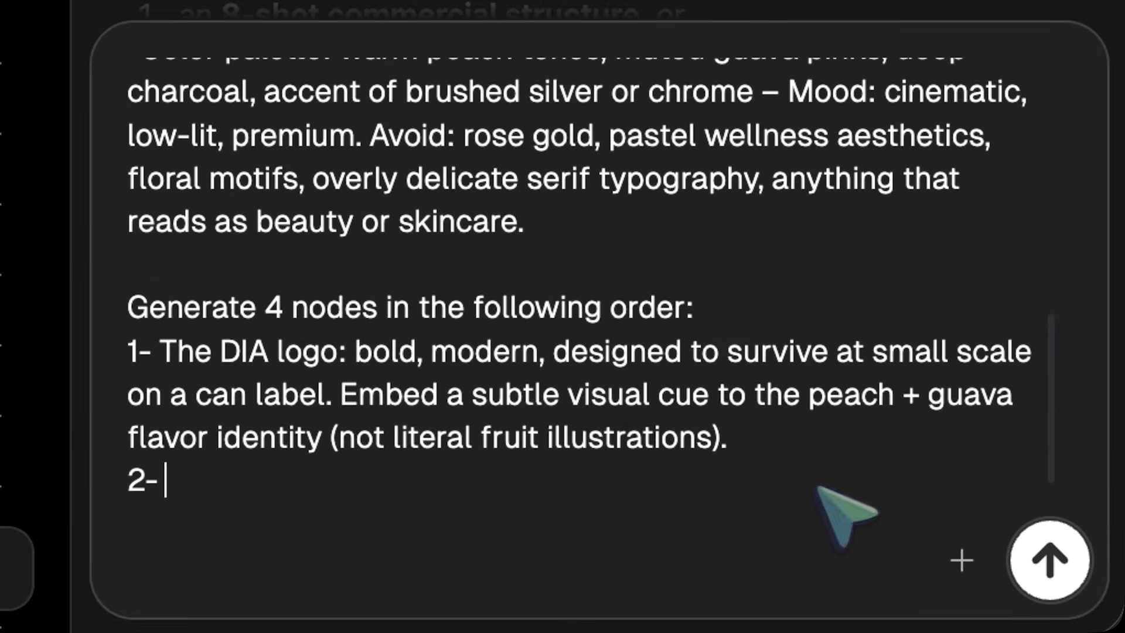
pyautogui.write("The brand guidelines board: palette swatches, primary and secondary typography, material cues, do's and don'ts, logo usage rules.")
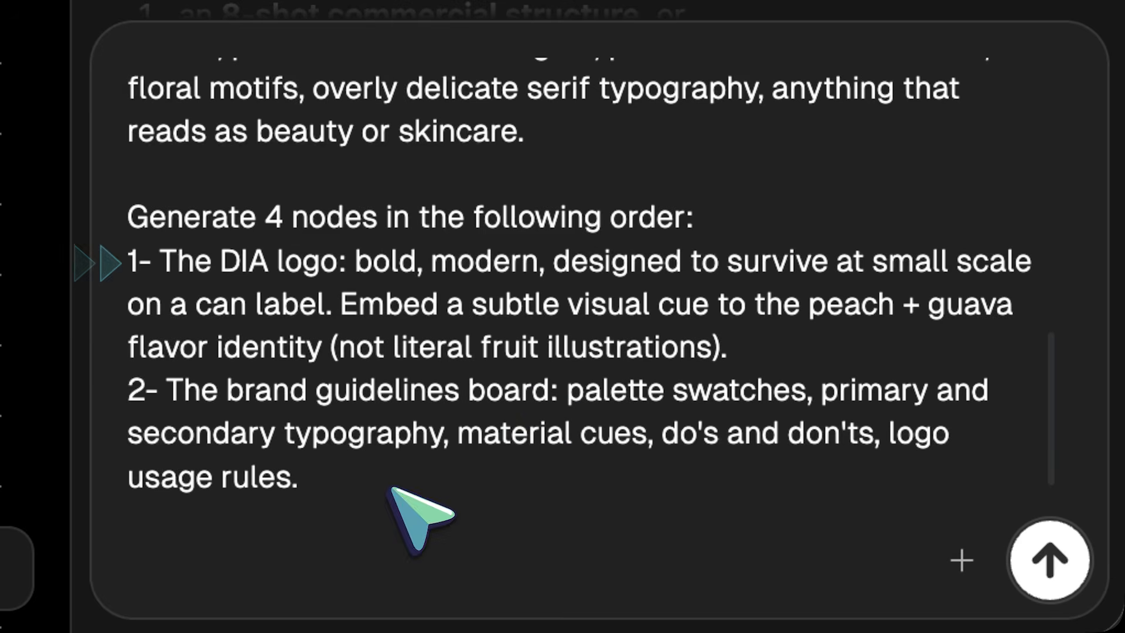
pyautogui.hotkey('shift', 'Return')
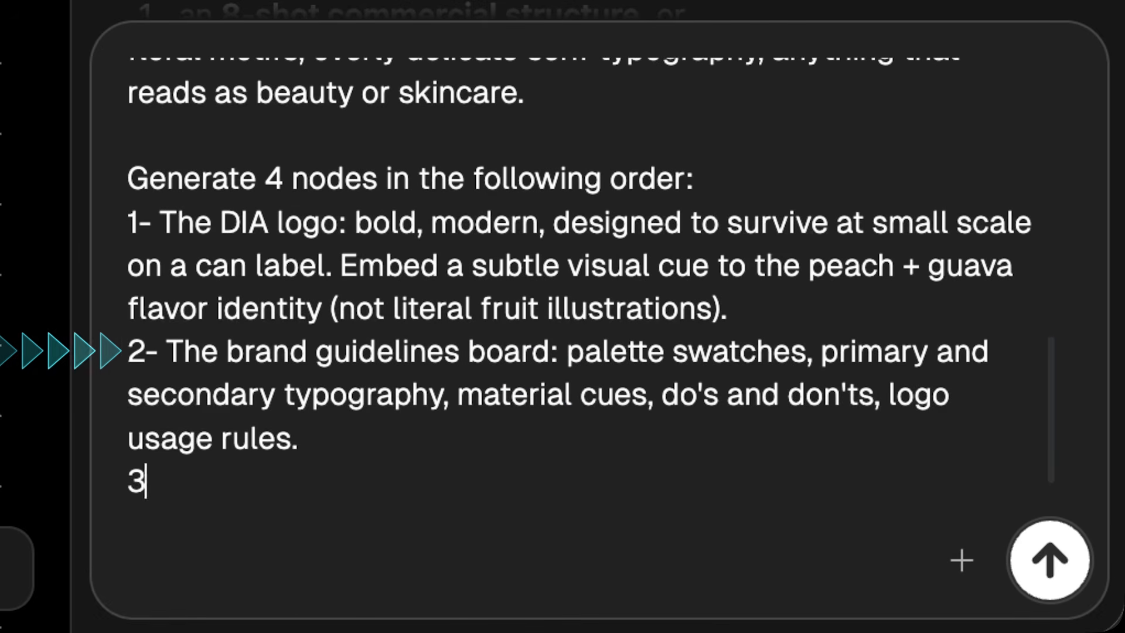
pyautogui.write('3- The Hero Can:')
pyautogui.write('250ml, brushed silver or chrome finish, condensation, with the DIA logo applied. Premium product shot, dark moody backdrop.')
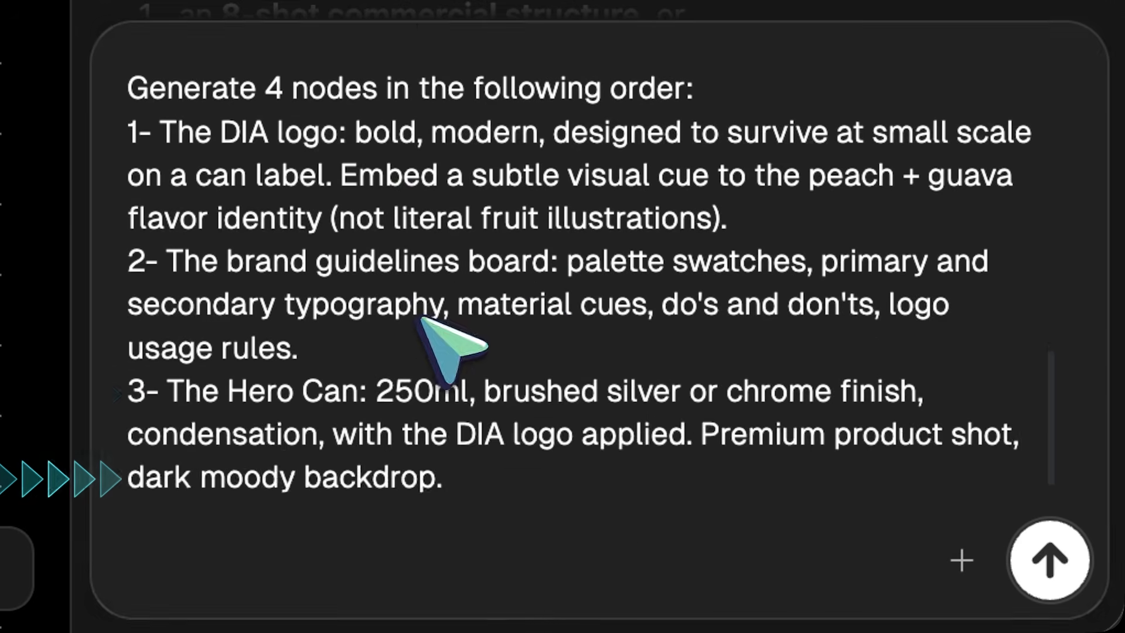
# Step: Describe node 4 as a single-image 8 shot storyboard with fruit, splashes, can reveal and opening, pouring with hand interaction, and end card with logo + tagline
pyautogui.hotkey('shift', 'Return')
pyautogui.write('4- an 8 shot stro')
pyautogui.press('BackSpace')
pyautogui.press('BackSpace')
pyautogui.write('oryboa')
pyautogui.write('rd: one image node, all 8 shots laid out together. Cinematic energy drink commercial: fruit beauty shots, splash and liquid in motion, Hero can reveal, hero can opening, pouring in a glass with hand interaction, end card with logo + tagline.')
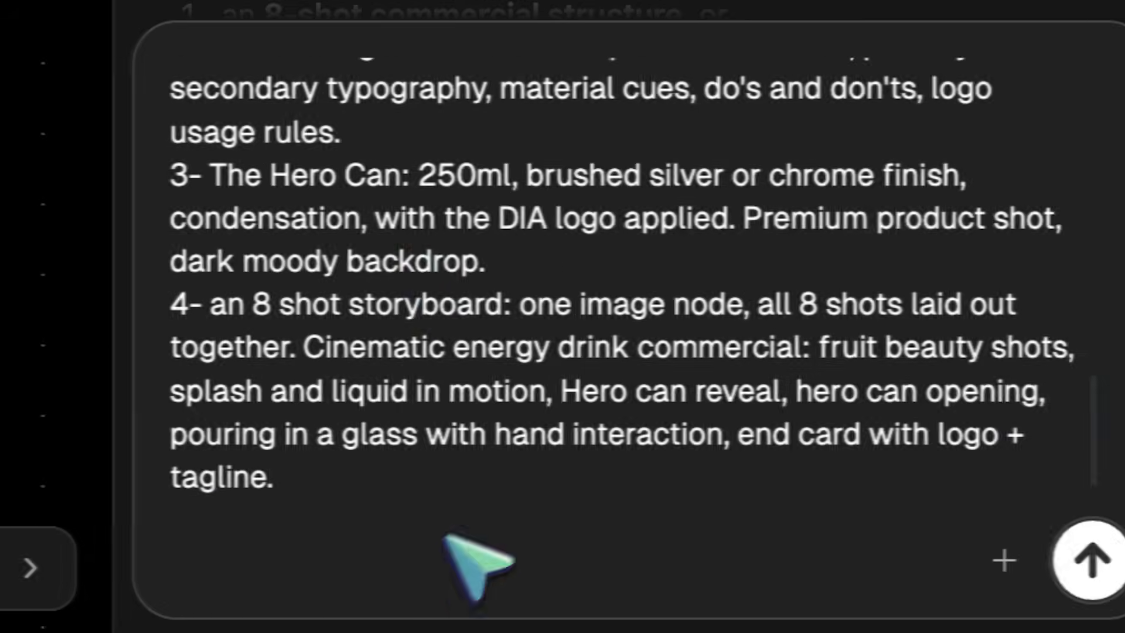
# Step: Specify GPT image 2, 4K and 16:9 ratio at the end of the brief, and send it
pyautogui.hotkey('shift', 'Return')
pyautogui.write('Use GPT image 2,')
pyautogui.write(' 4')
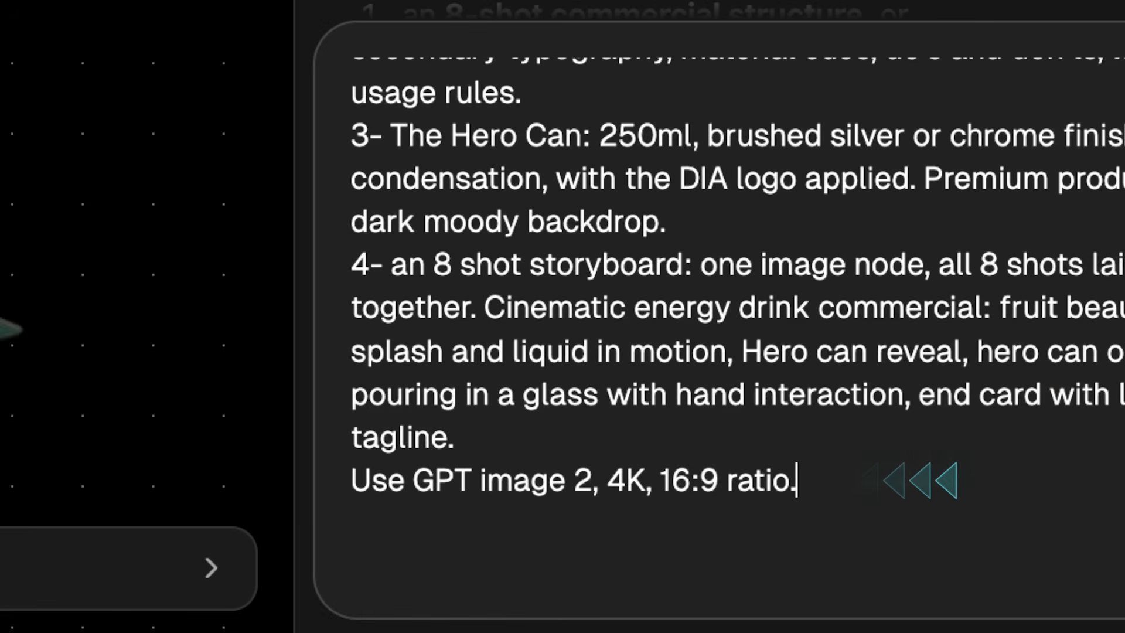
pyautogui.write('K, 16:9 ratio.')
pyautogui.click(1068, 560)
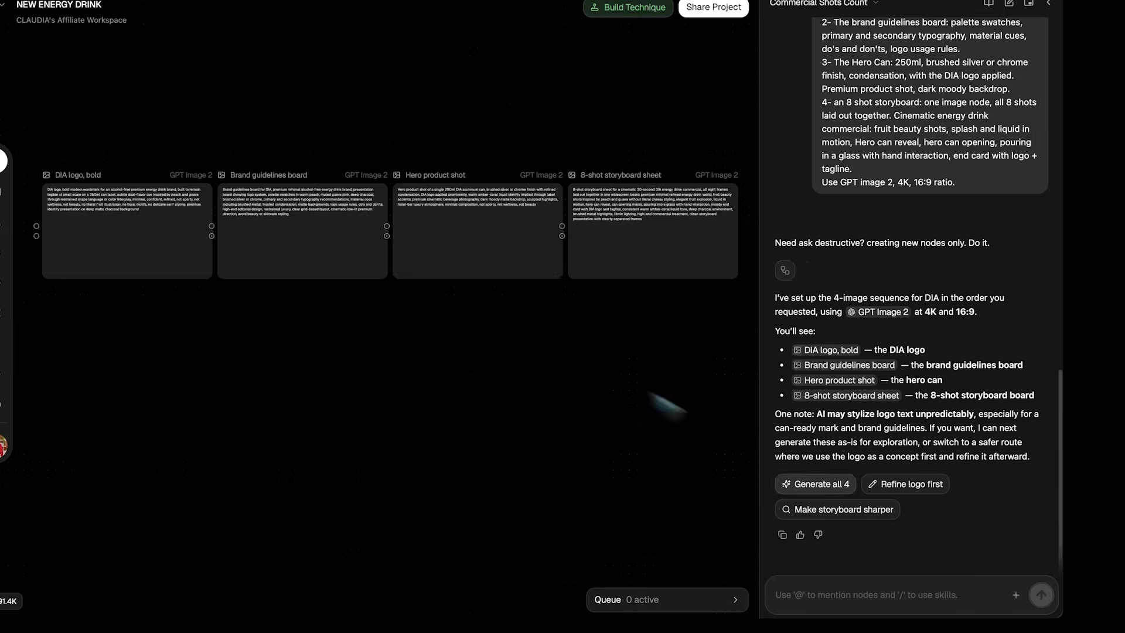
# Step: Have the assistant generate all 4 DIA brand nodes now
pyautogui.click(487, 500)
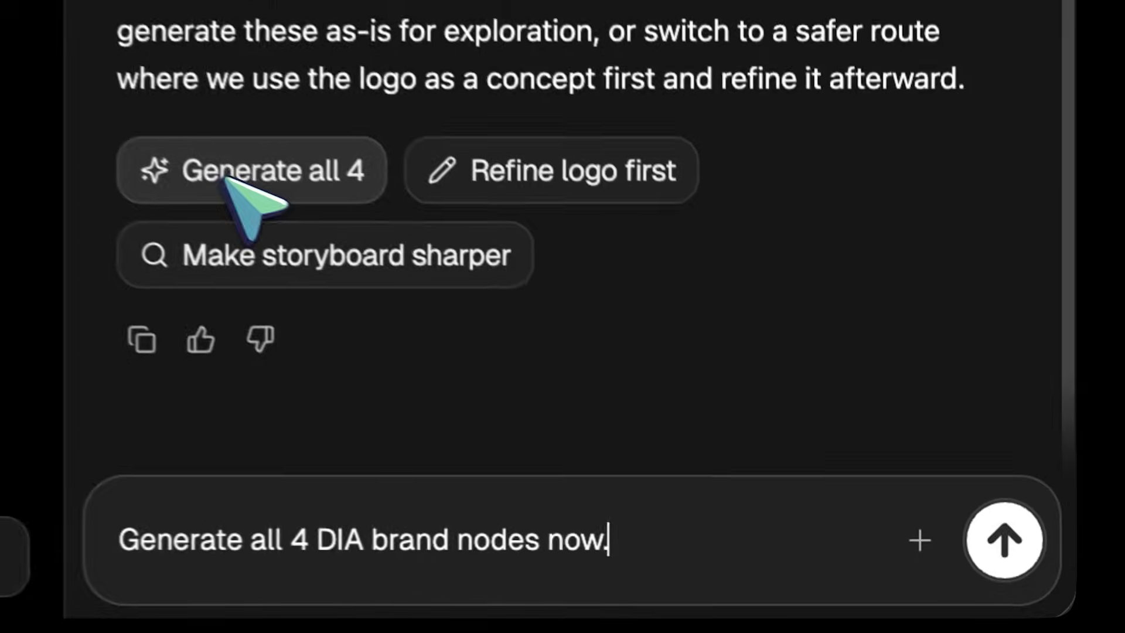
pyautogui.click(1005, 536)
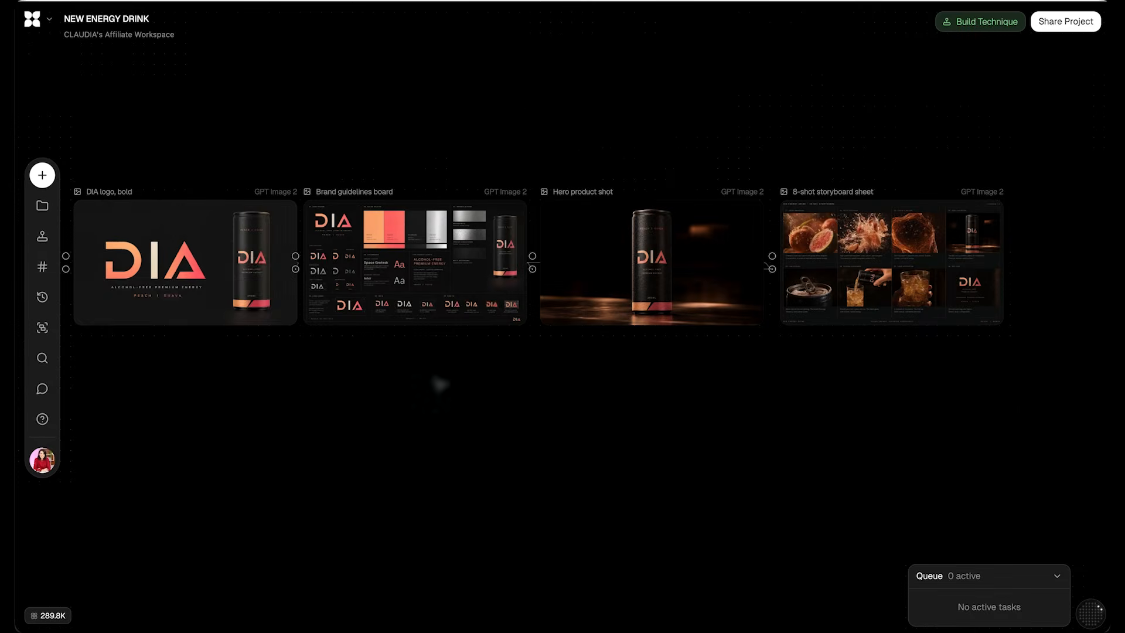
# Step: Examine the generated DIA logo, brand guidelines board, hero product shot and 8-shot storyboard sheet at full size
pyautogui.click(156, 210)
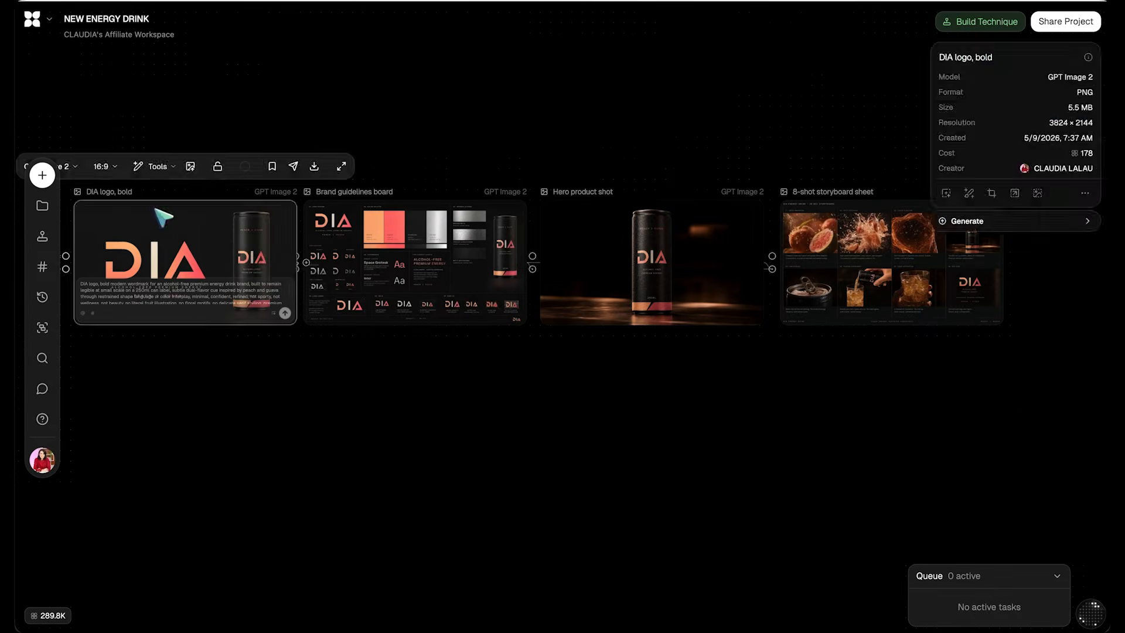
pyautogui.doubleClick(156, 210)
pyautogui.press('Escape')
pyautogui.doubleClick(457, 240)
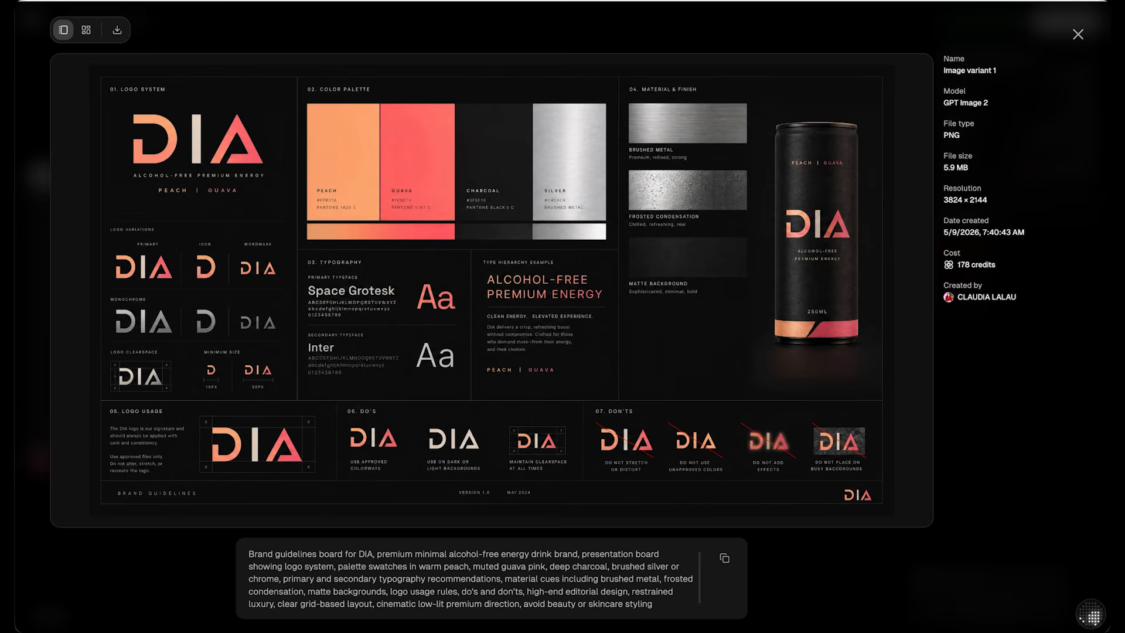
pyautogui.press('Escape')
pyautogui.doubleClick(709, 258)
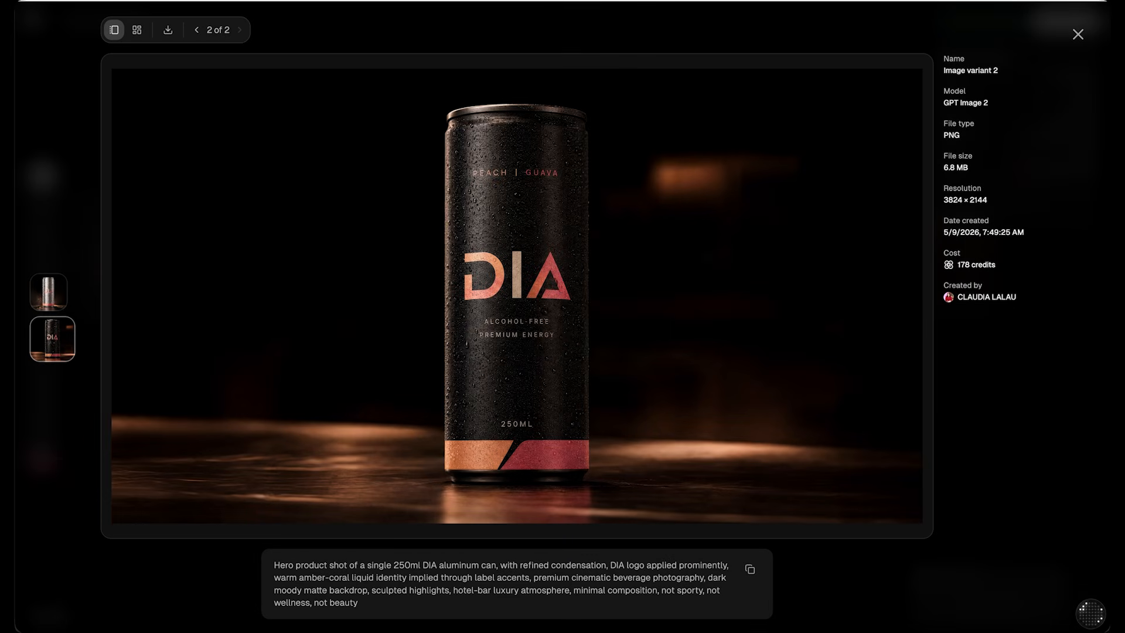
pyautogui.press('Escape')
pyautogui.doubleClick(875, 234)
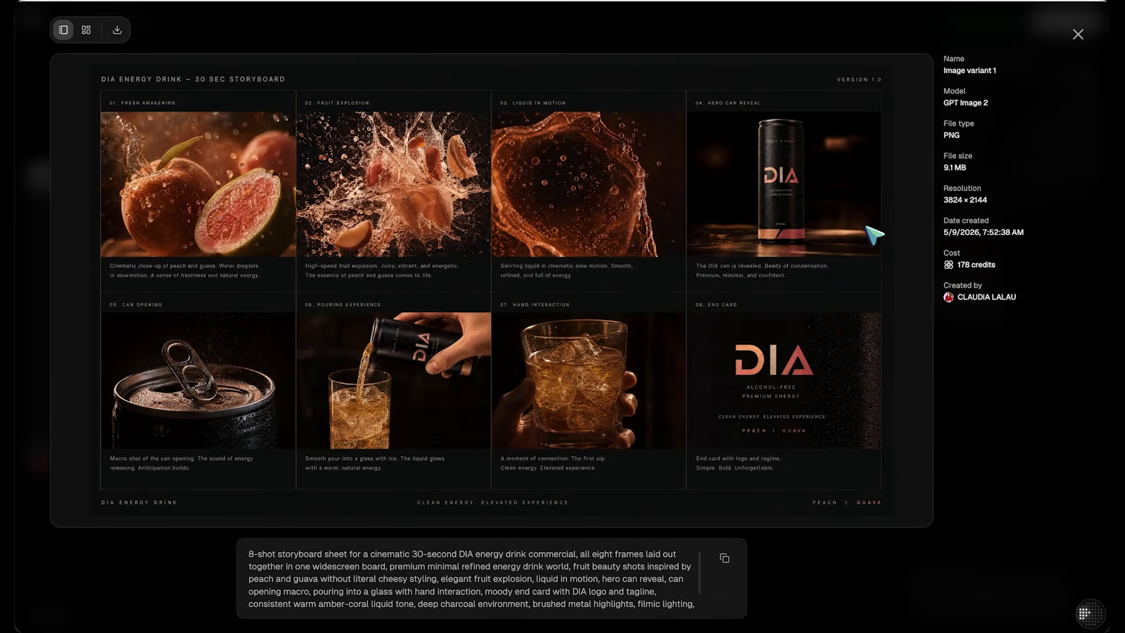
pyautogui.click(1078, 35)
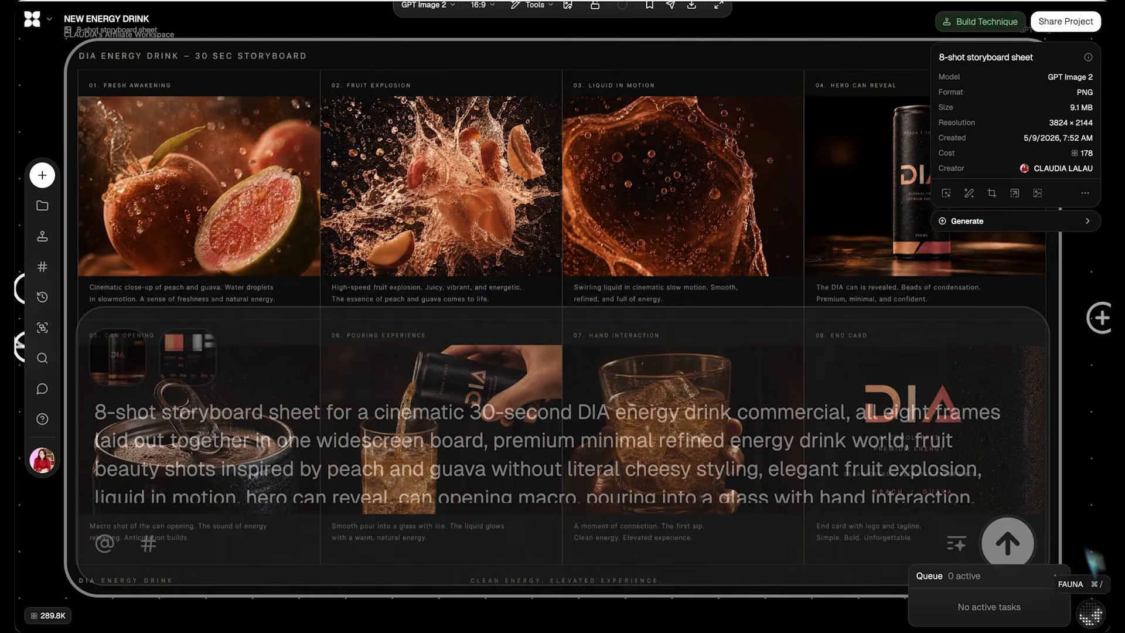
# Step: Ask the assistant to break the storyboard down into 8 image nodes as keyframes for animation, using GPT image 2 at 4K, 16:9
pyautogui.write('down this storyboard in 8 x image no')
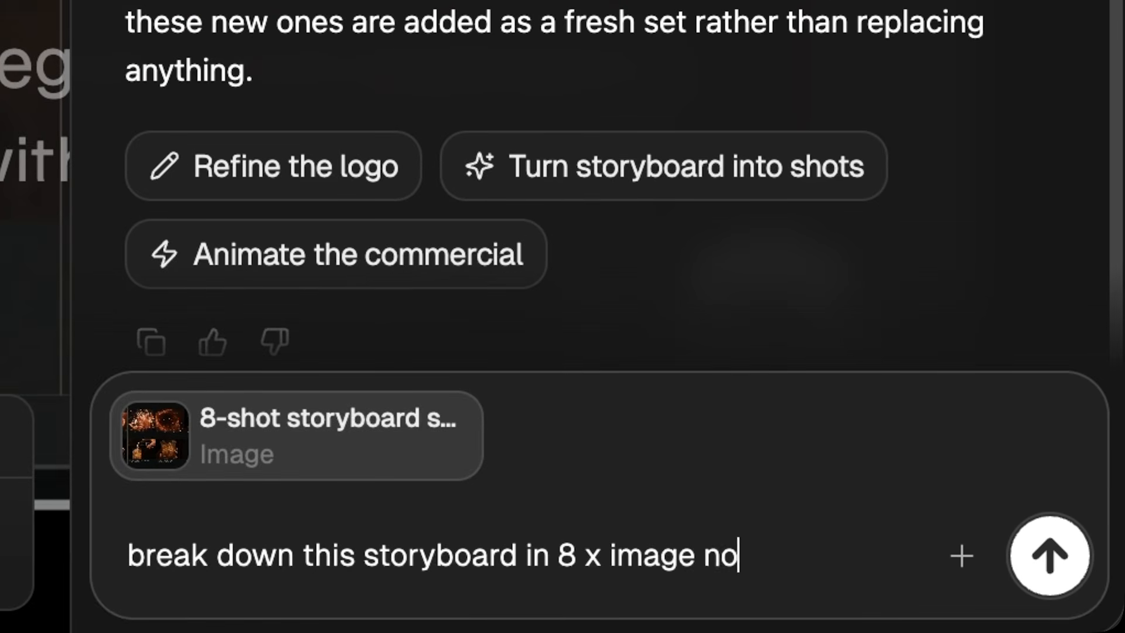
pyautogui.write("des, each one represents a keyframe that we'll an")
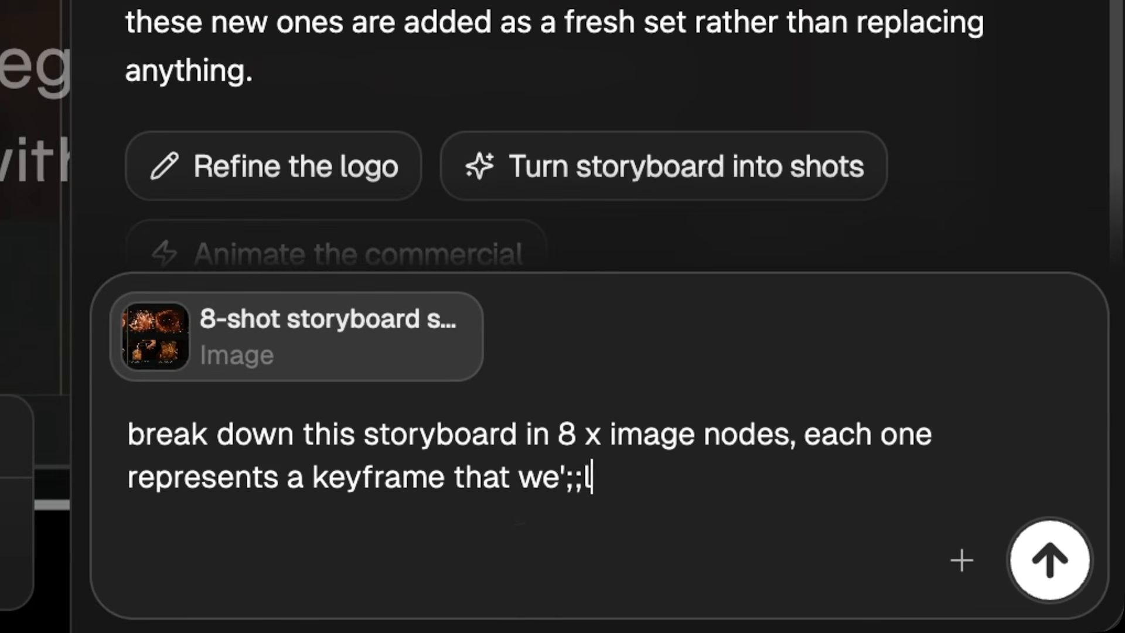
pyautogui.write('imate later.')
pyautogui.hotkey('shift', 'Return')
pyautogui.write('Each image should be generated wit')
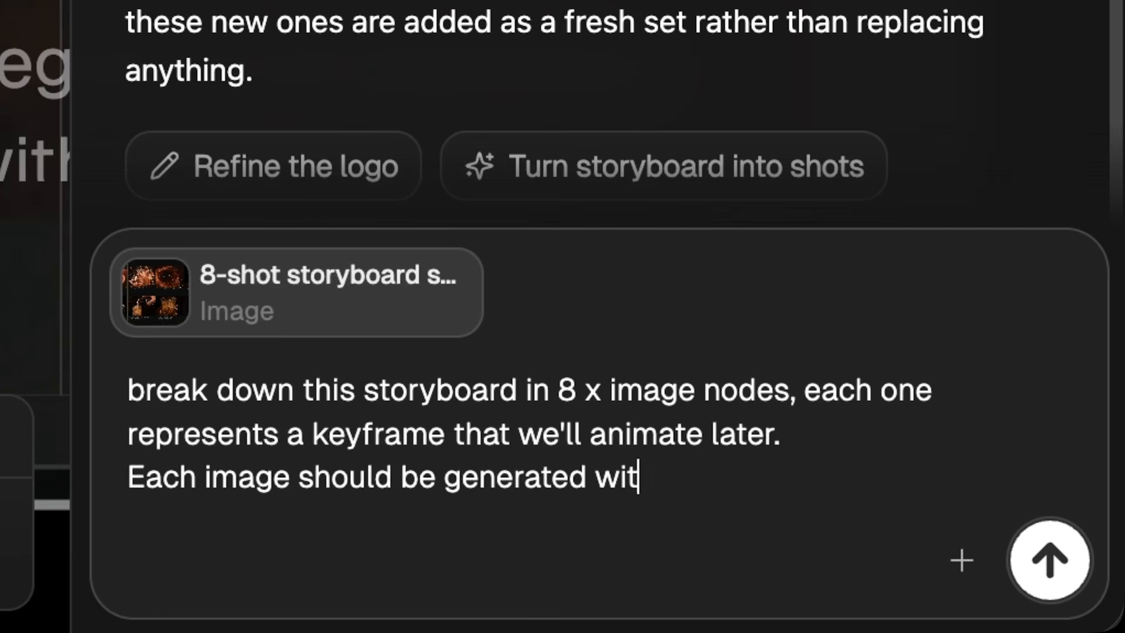
pyautogui.write('h GPT image 2, at 4K resolution, 16:9 ration.')
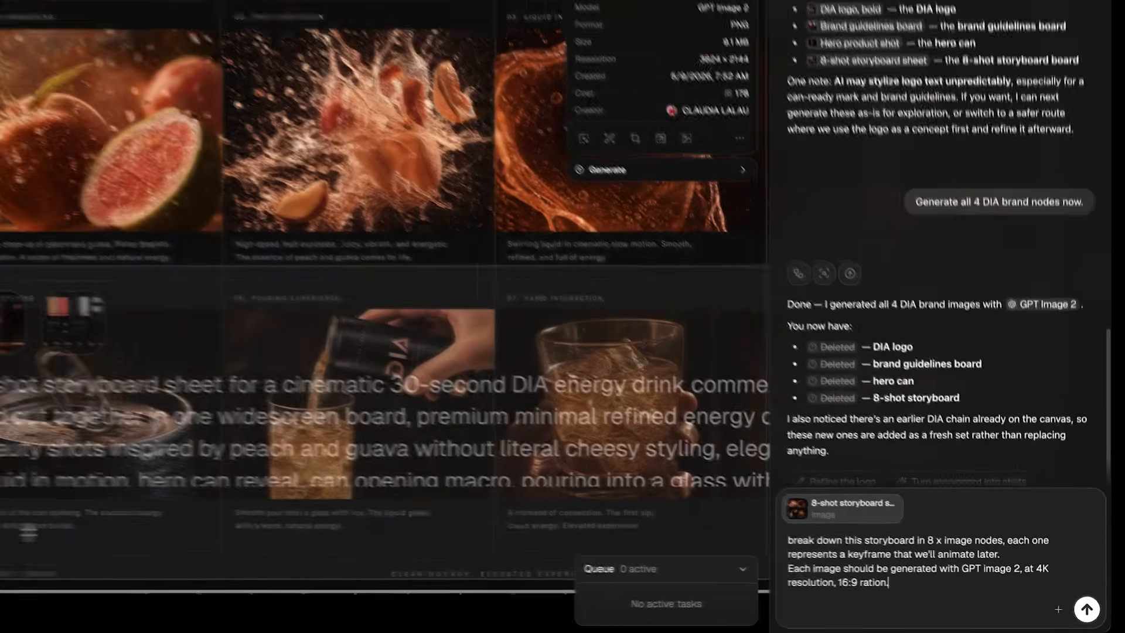
pyautogui.press('Return')
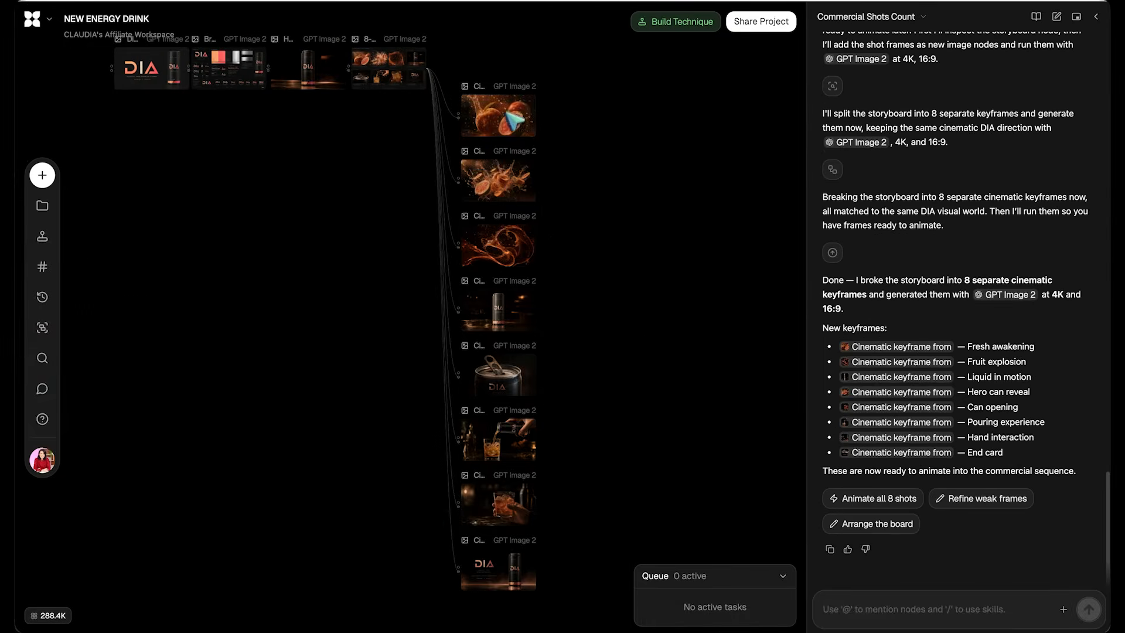
# Step: Request replacing the hand-held glass keyframe with a continuity of the pouring shot, with the can sitting next to the glass
pyautogui.scroll(5, 513, 120)
pyautogui.scroll(-15, 547, 328)
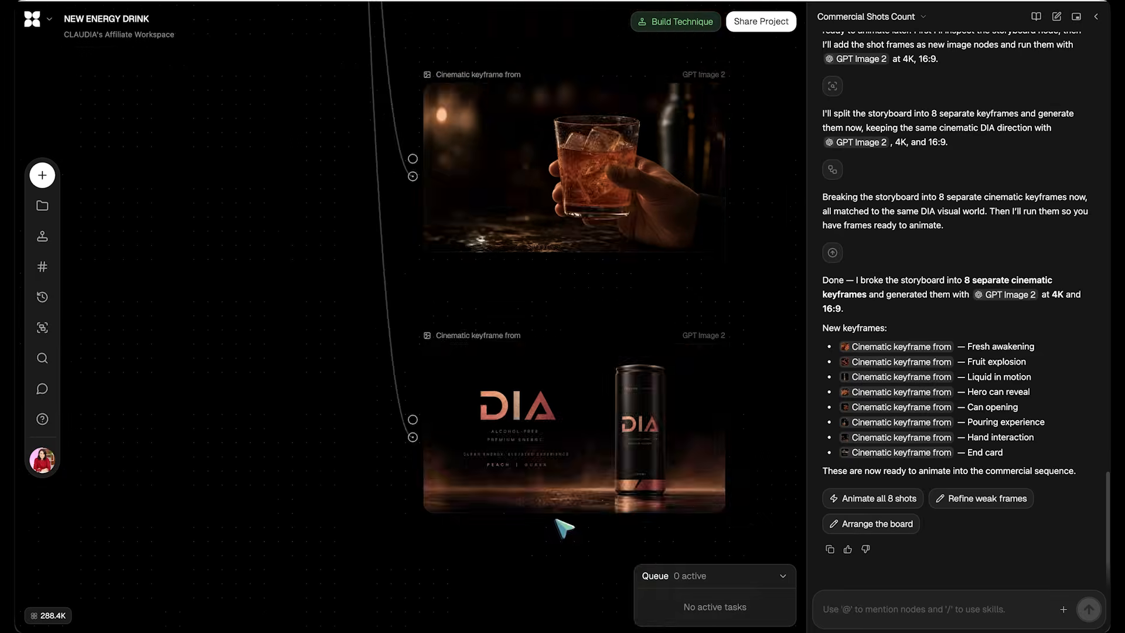
pyautogui.write('I want to replace Cinematic keyframe from ')
pyautogui.write('with another shot which is ')
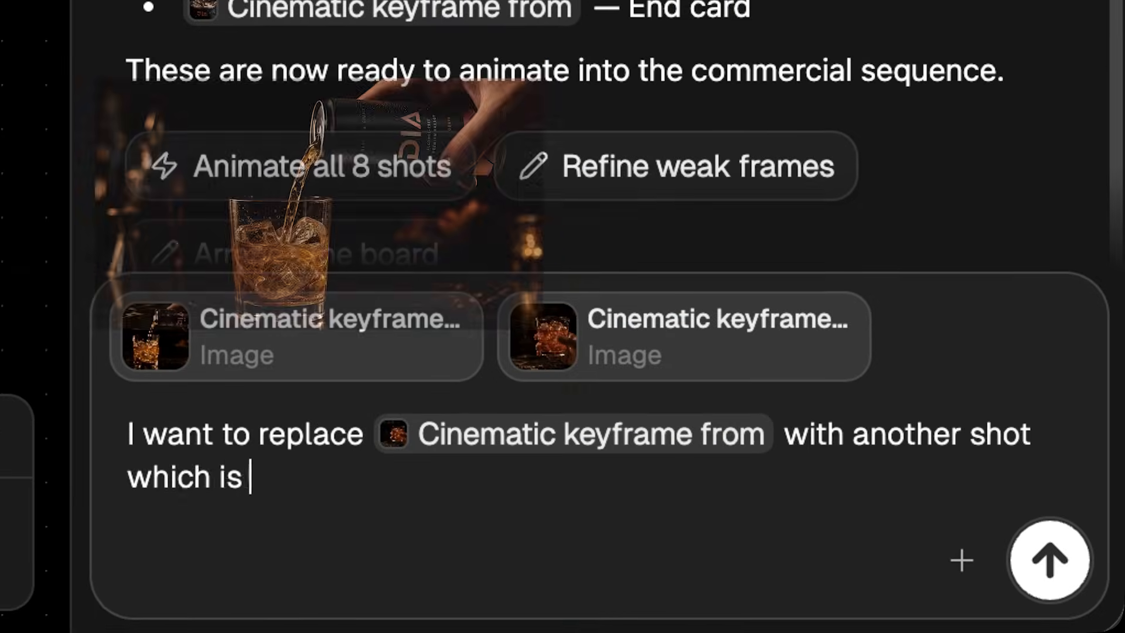
pyautogui.write('a continuity of the')
pyautogui.press('BackSpace')
pyautogui.write('pouring')
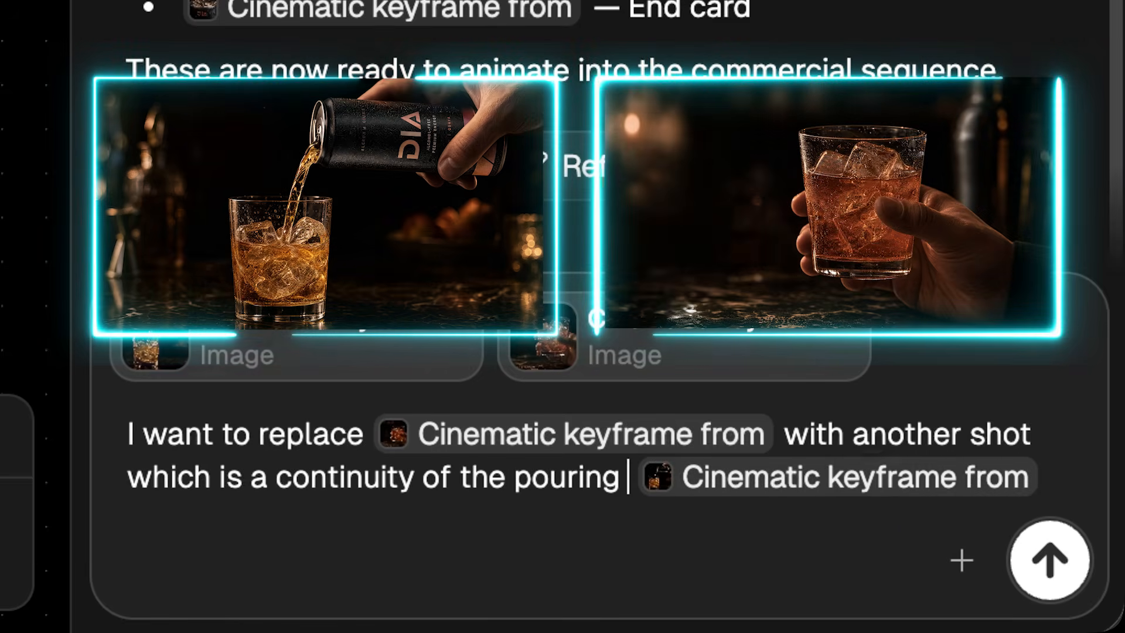
pyautogui.write(' shot')
pyautogui.click(610, 515)
pyautogui.write(', the can now sits next to the glass. Also ')
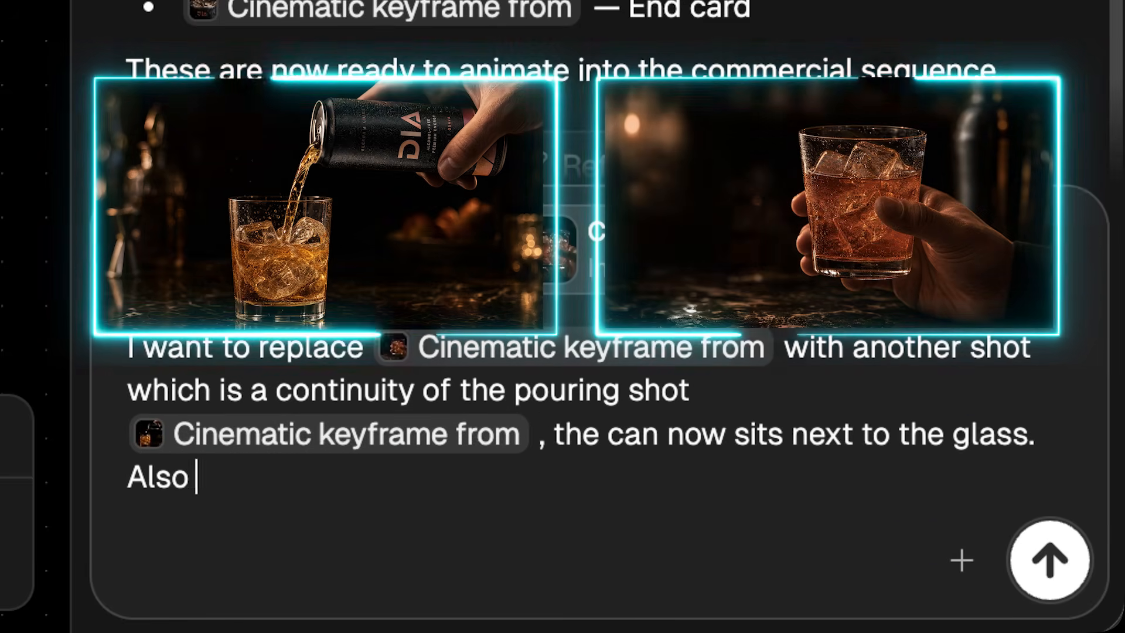
# Step: Add guava and peach pieces to both shots in the request, consistent in placement and colors, and send it
pyautogui.write('add some guava and peach pieces next ')
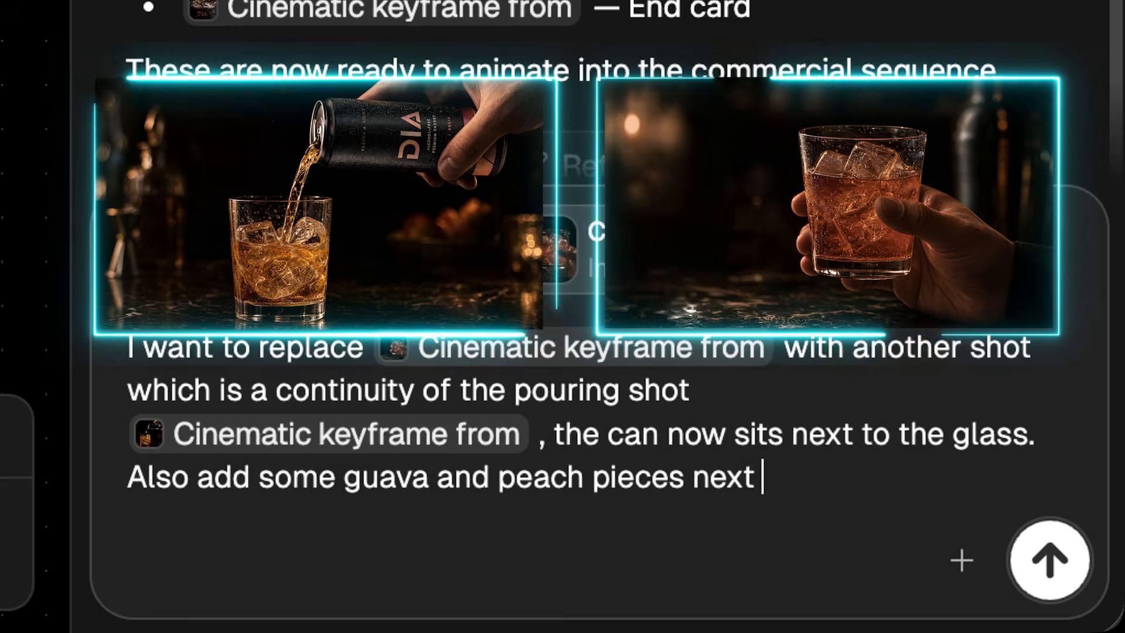
pyautogui.write('to both shots, make sure they are consistent on both,')
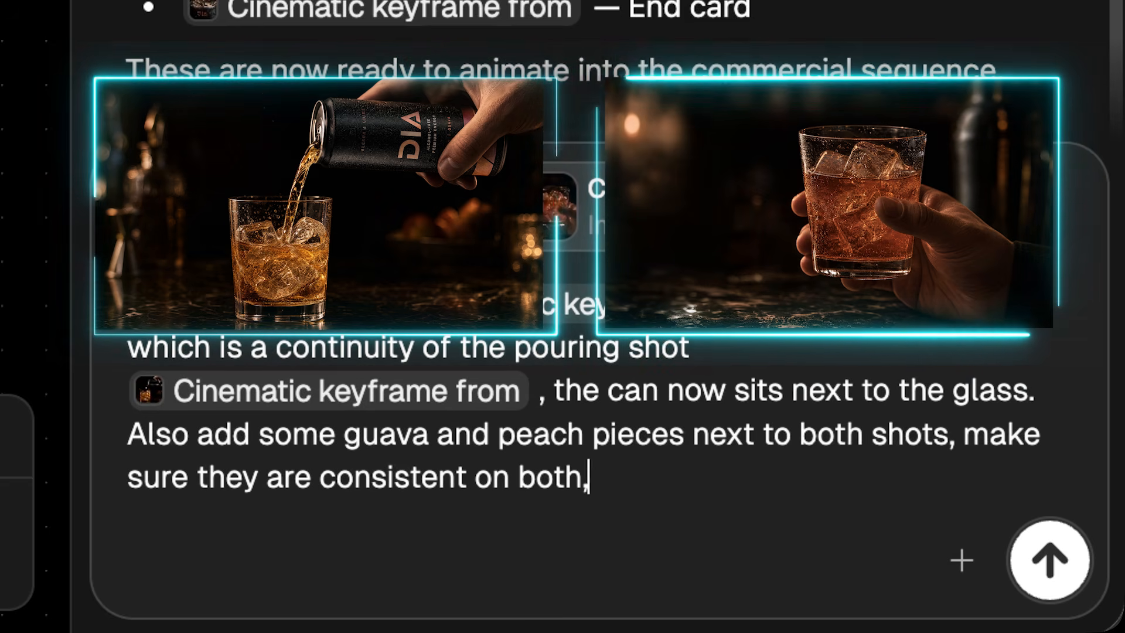
pyautogui.write(' in terms of placement and c')
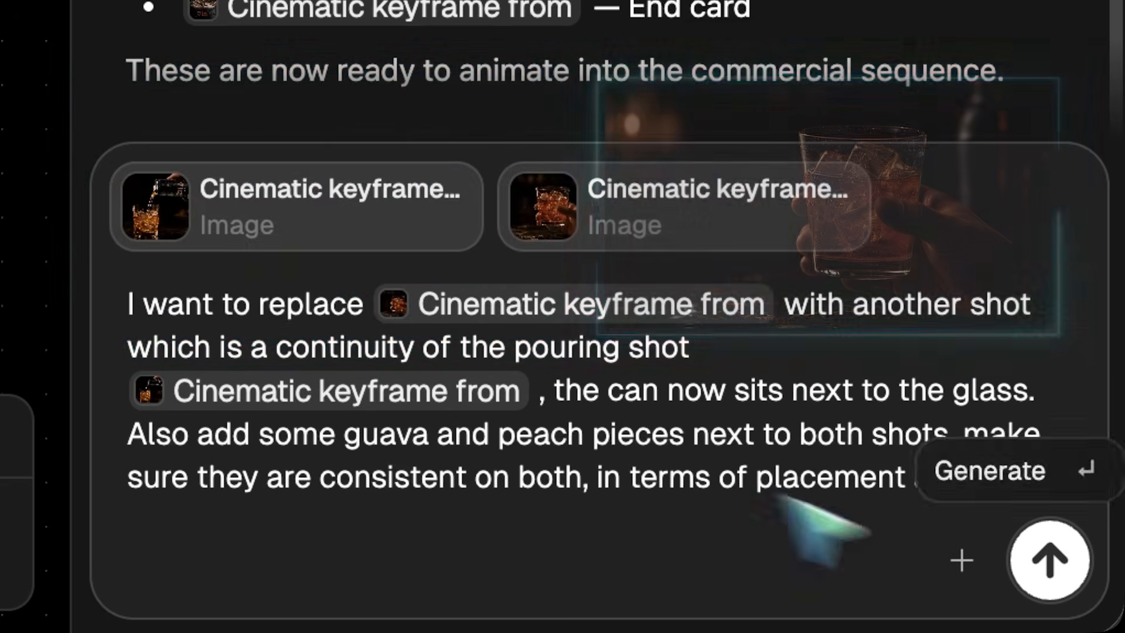
pyautogui.write('olors.')
pyautogui.press('Return')
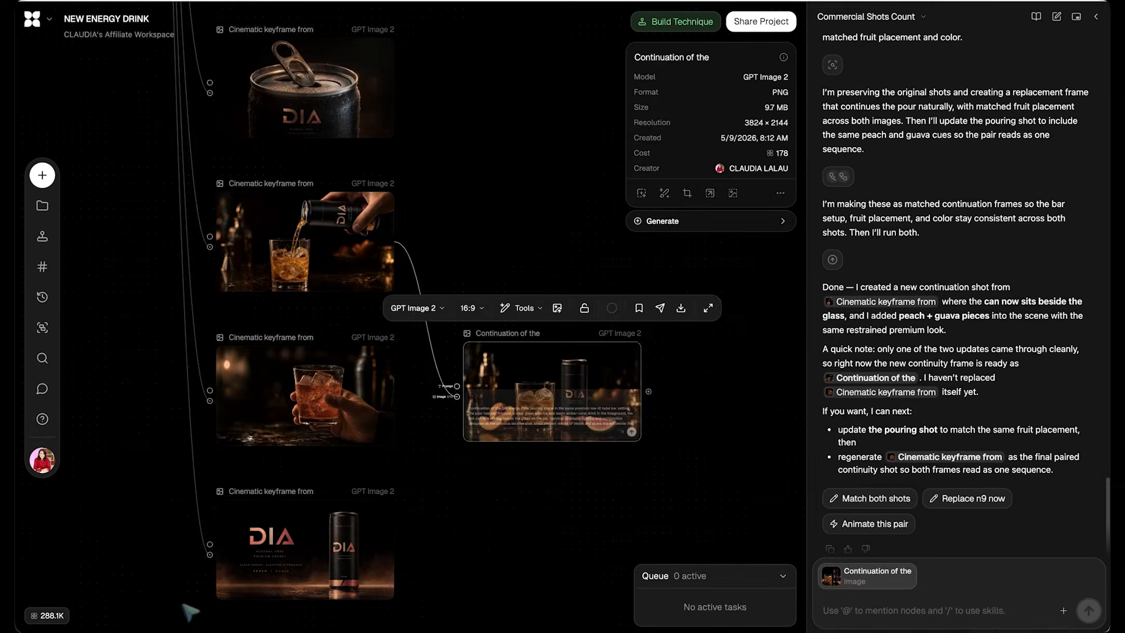
# Step: Have the pouring keyframe fixed so the hand pours into the glass with the continuation shot's background, and review the result
pyautogui.click(298, 351)
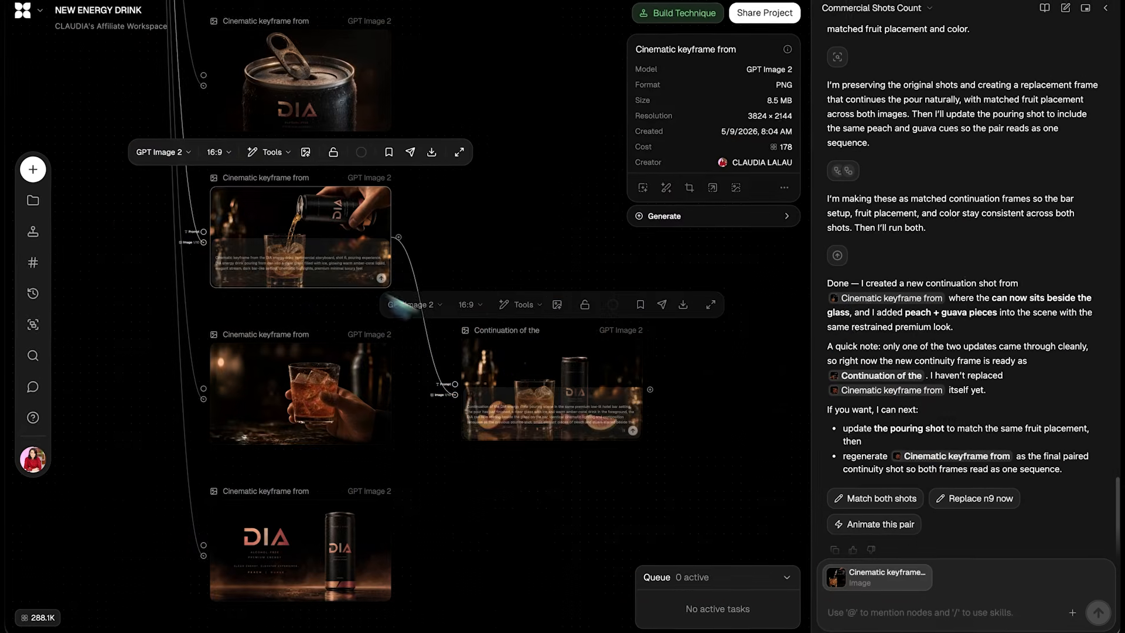
pyautogui.keyDown('shift'); pyautogui.click(377, 52); pyautogui.keyUp('shift')
pyautogui.write('1 is now wrong, the hand ')
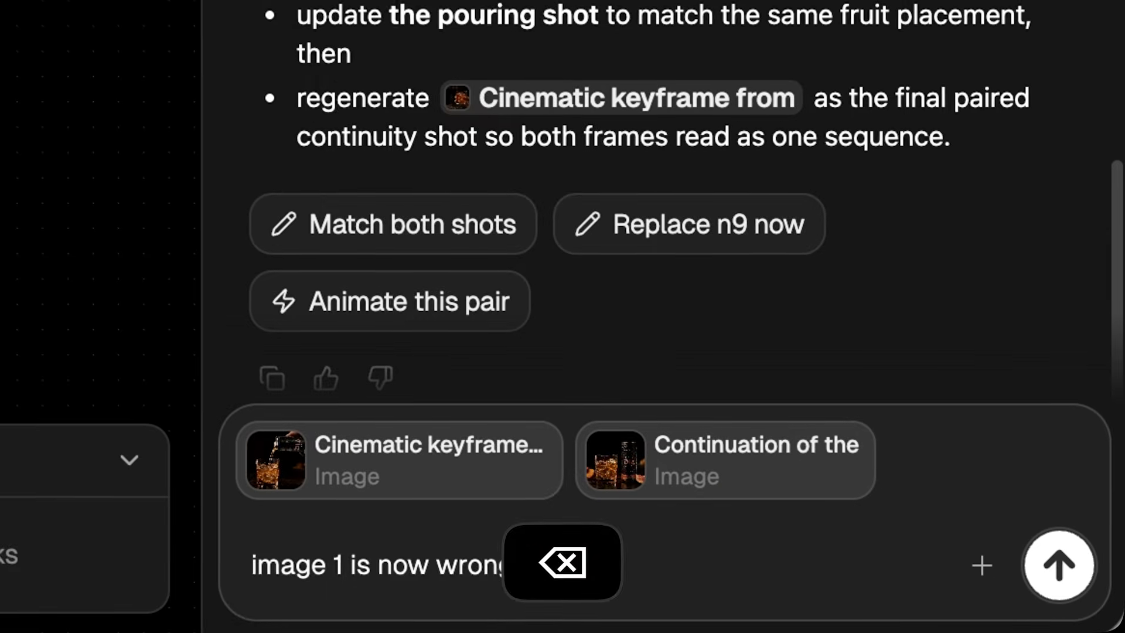
pyautogui.write('should be pourin')
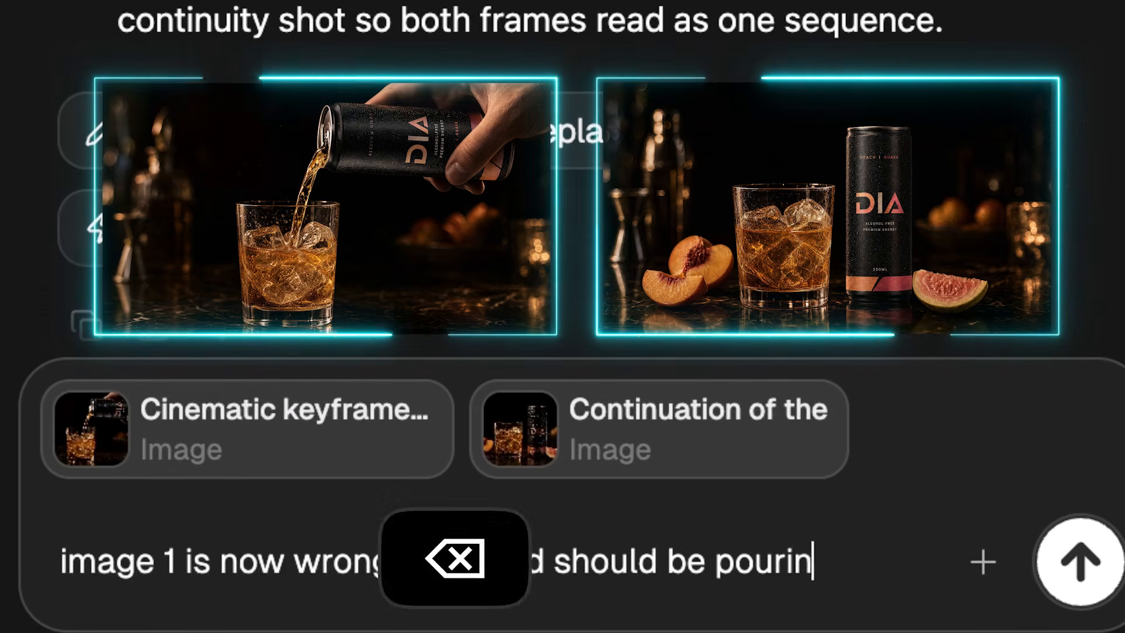
pyautogui.write('g in the glass with the same background as image 2.  Please fix image 1 accordingly.')
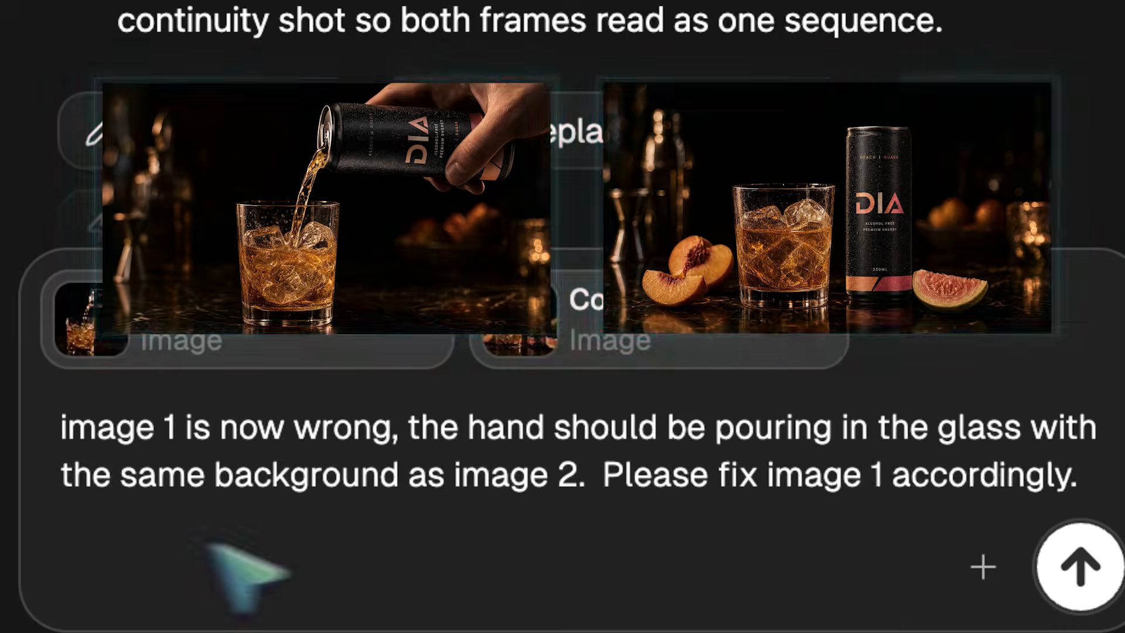
pyautogui.press('Return')
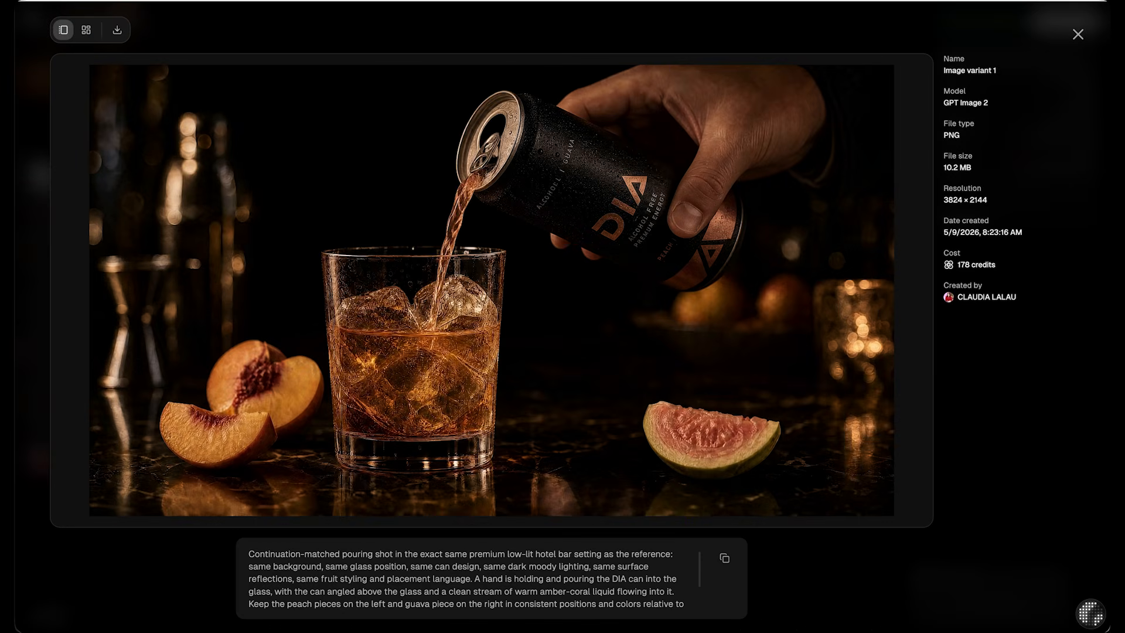
pyautogui.click(1078, 34)
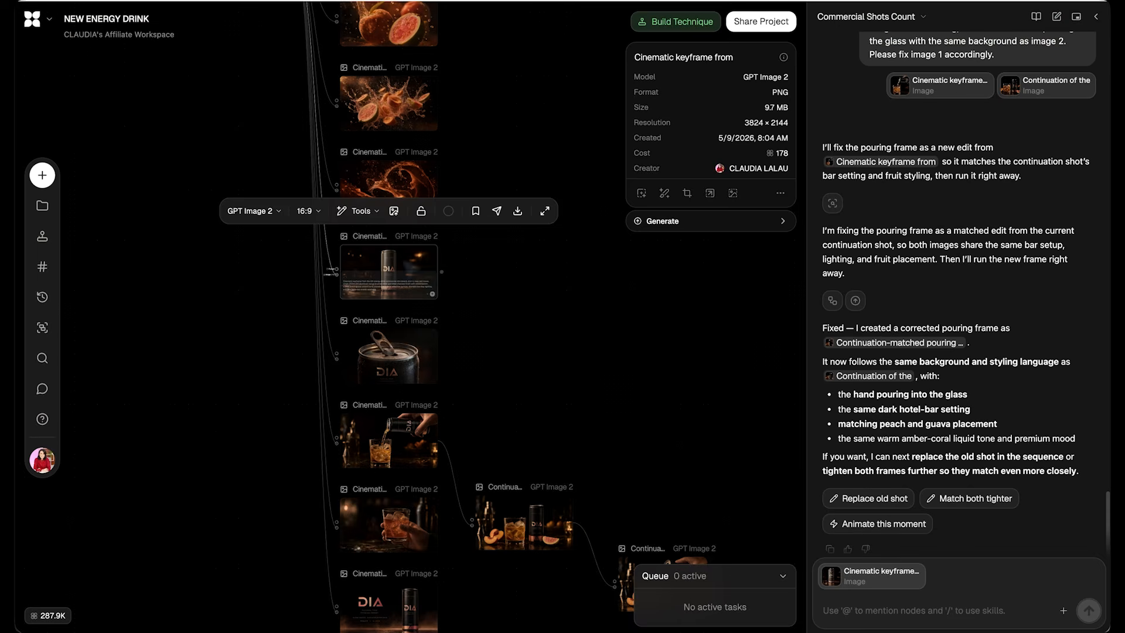
# Step: Reference all the can shots in a request to match their cans to the original can from the Hero product shot node
pyautogui.moveTo(445, 175); pyautogui.dragTo(459, 312)
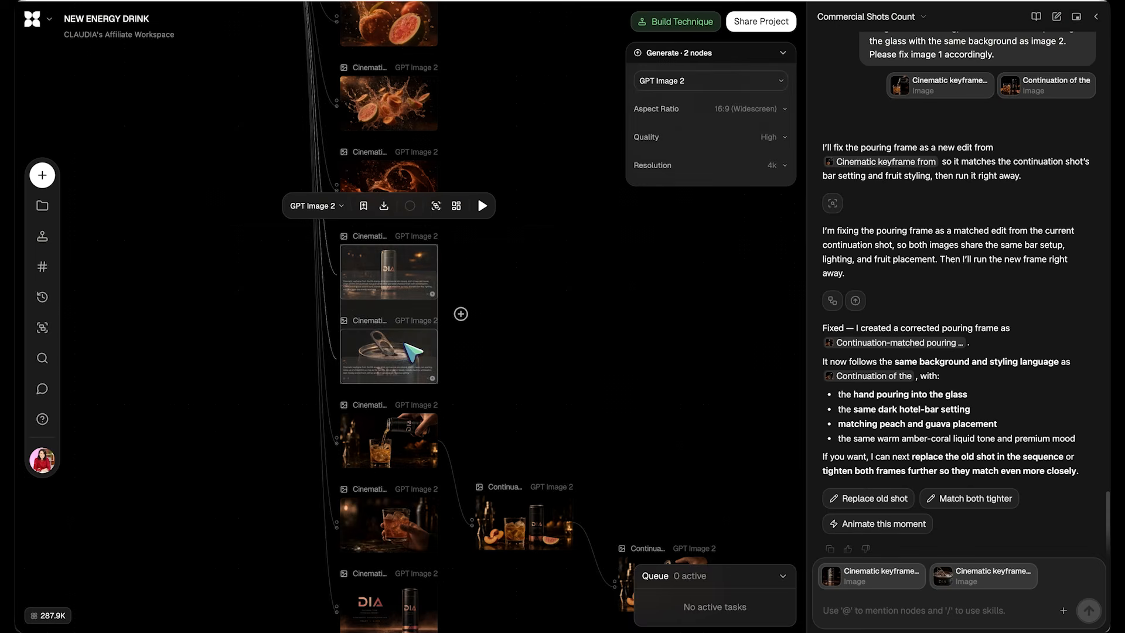
pyautogui.write('Now I want to match all ')
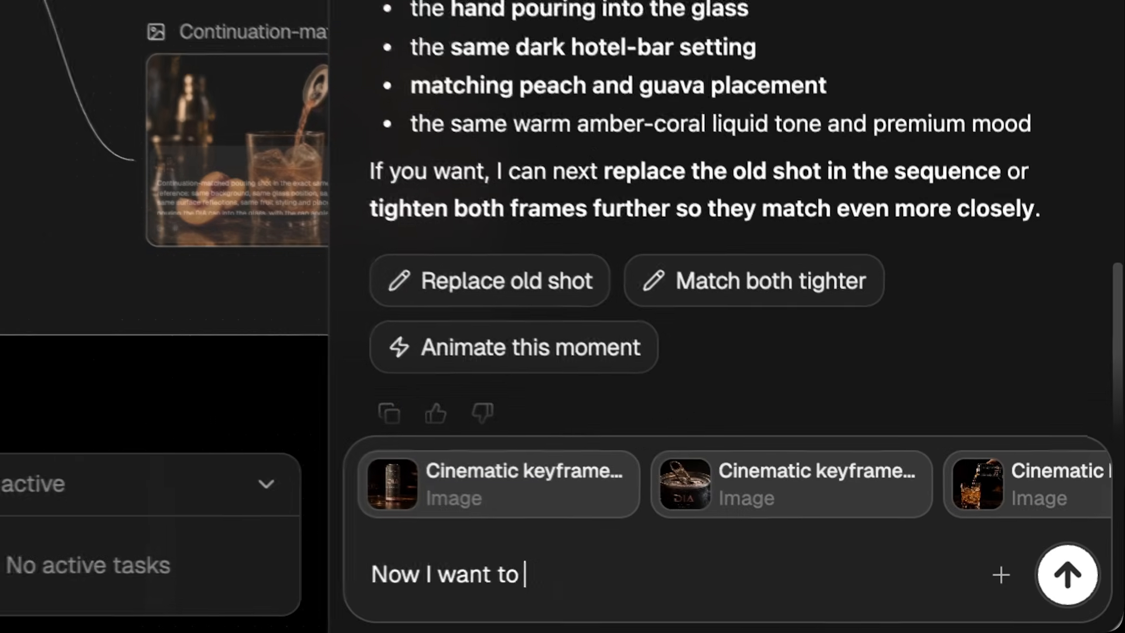
pyautogui.write('cans in all these shots to')
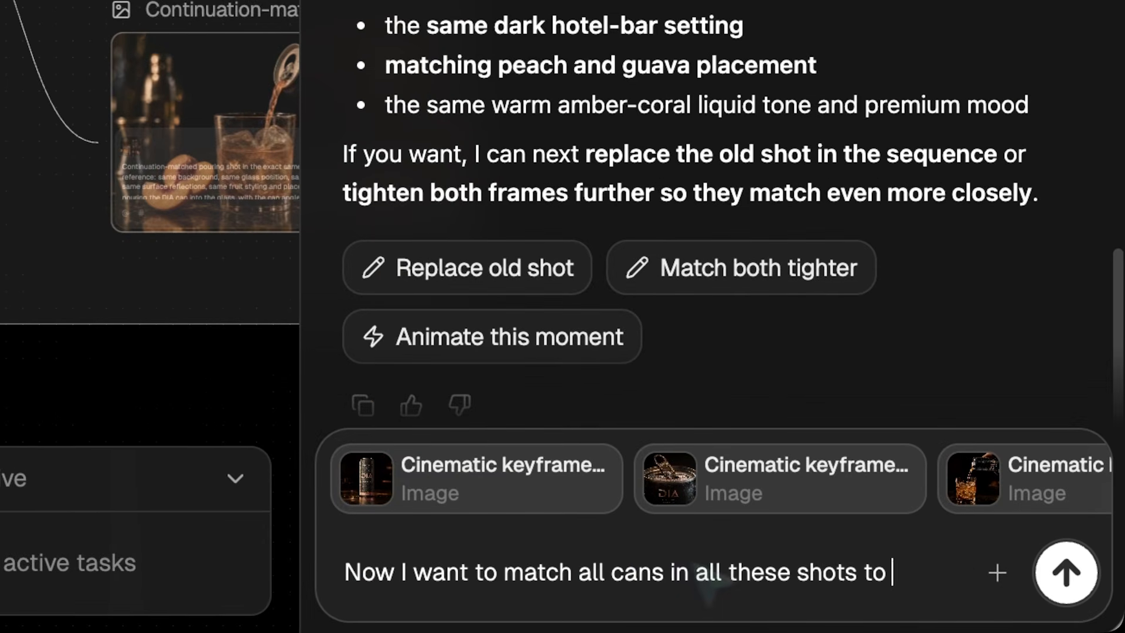
pyautogui.write('the original can from @h')
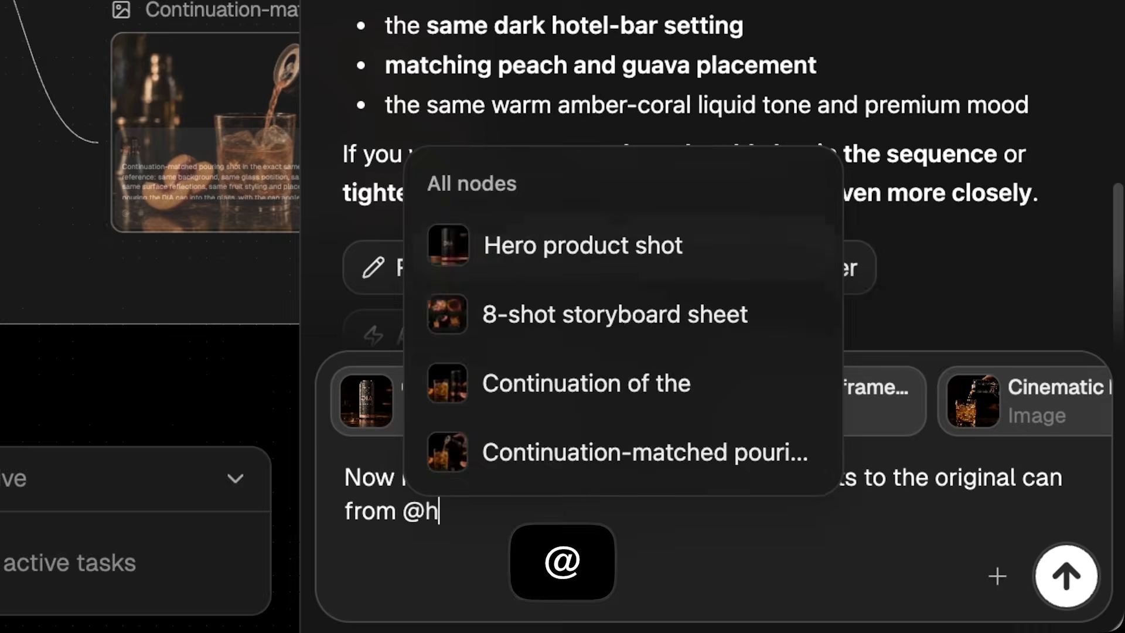
pyautogui.press('Return')
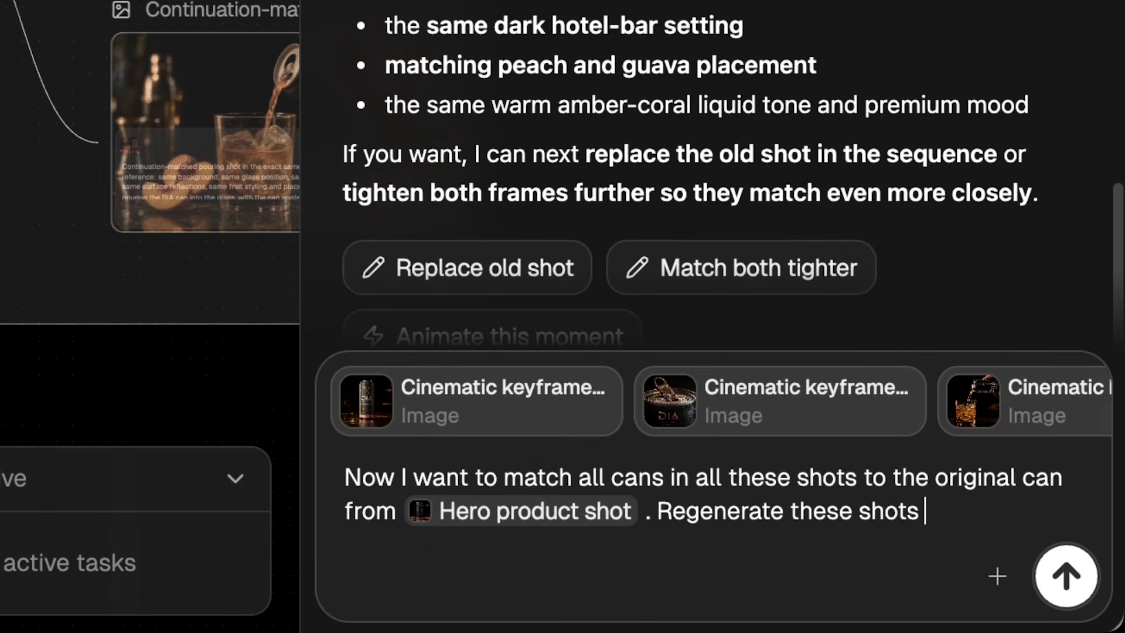
# Step: Specify changing only the can and keeping everything else untouched, with GPT image 2, 4K, 16:9, and send the request
pyautogui.write('change the can, keep everything else untouch')
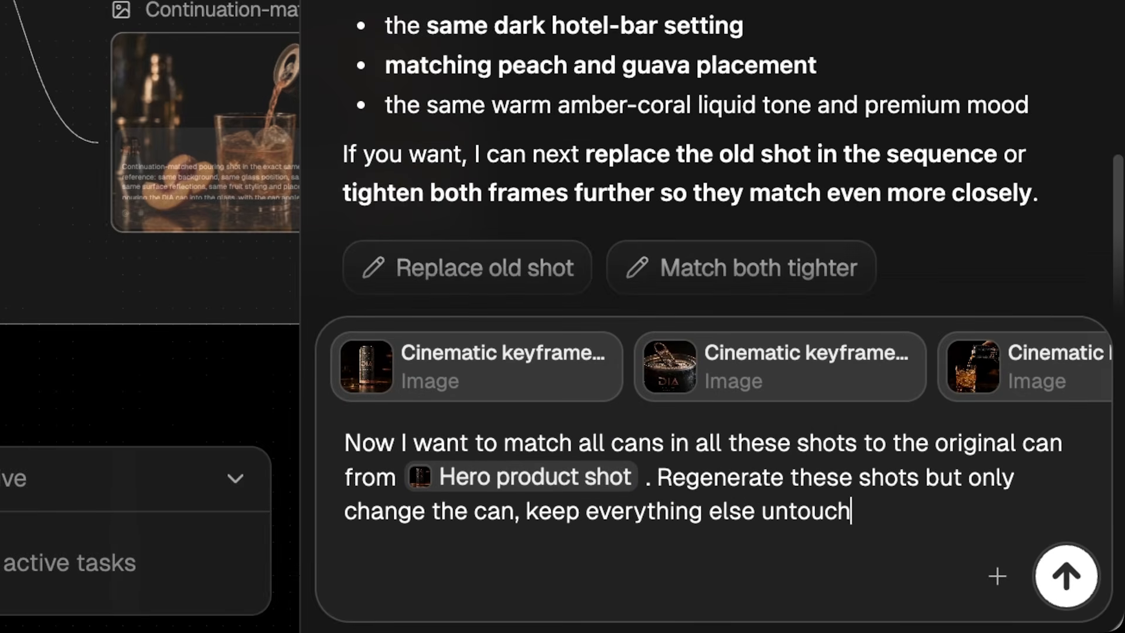
pyautogui.write('ed.')
pyautogui.hotkey('shift', 'Return')
pyautogui.write('Use GPT image 2, 4K, 16:9')
pyautogui.press('Return')
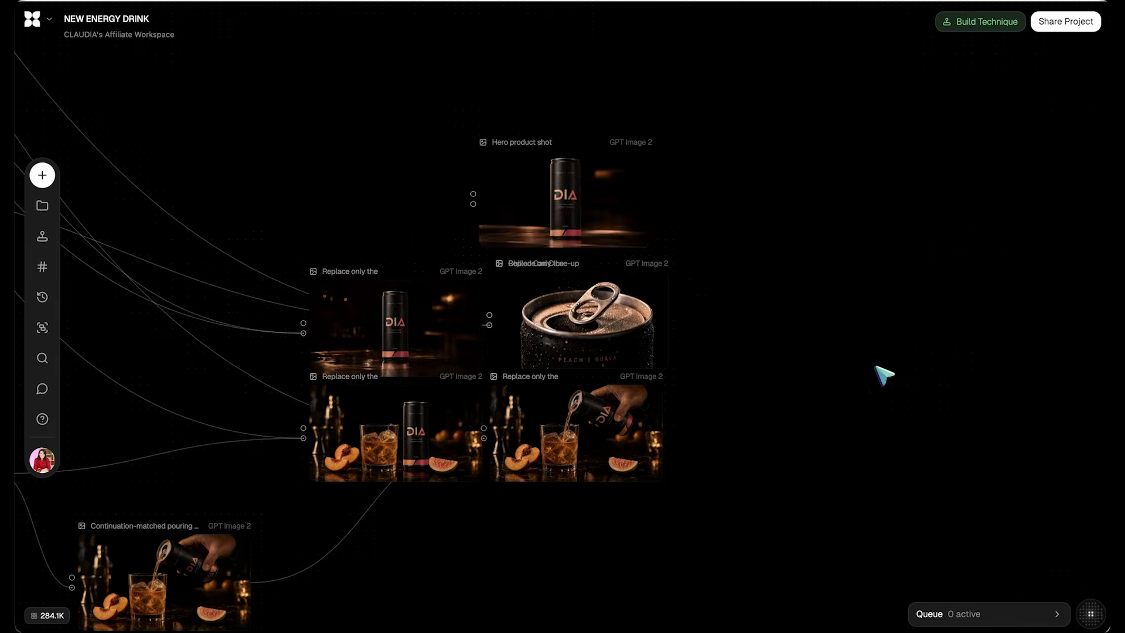
# Step: Examine the regenerated hero can shot and the can top close-up for a consistent can design
pyautogui.click(563, 199)
pyautogui.click(431, 313)
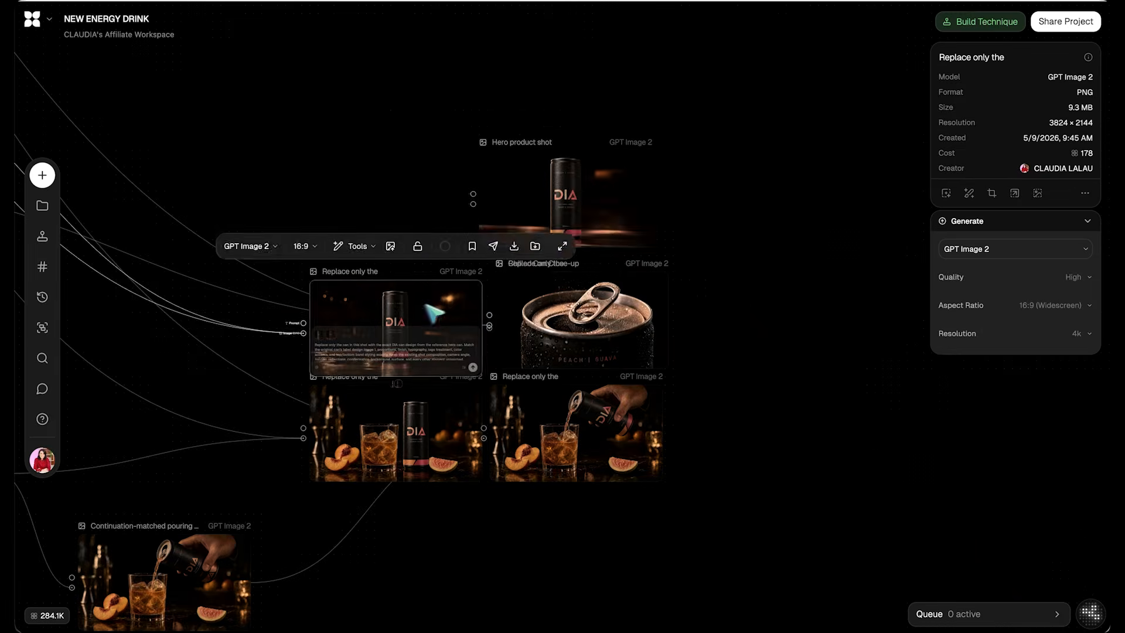
pyautogui.doubleClick(413, 313)
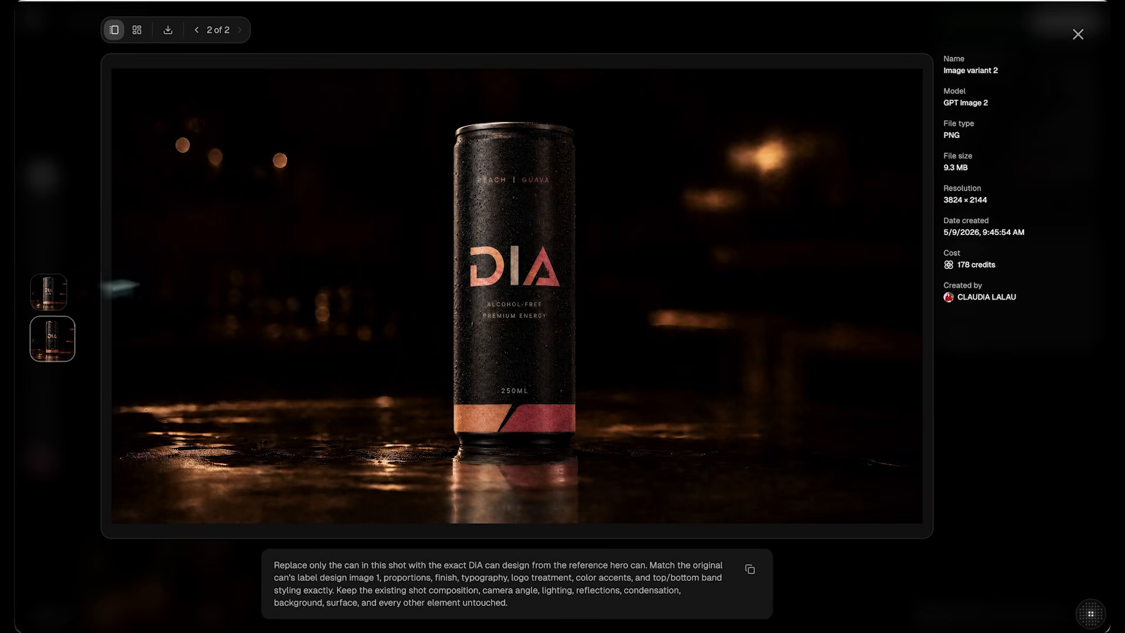
pyautogui.click(1079, 34)
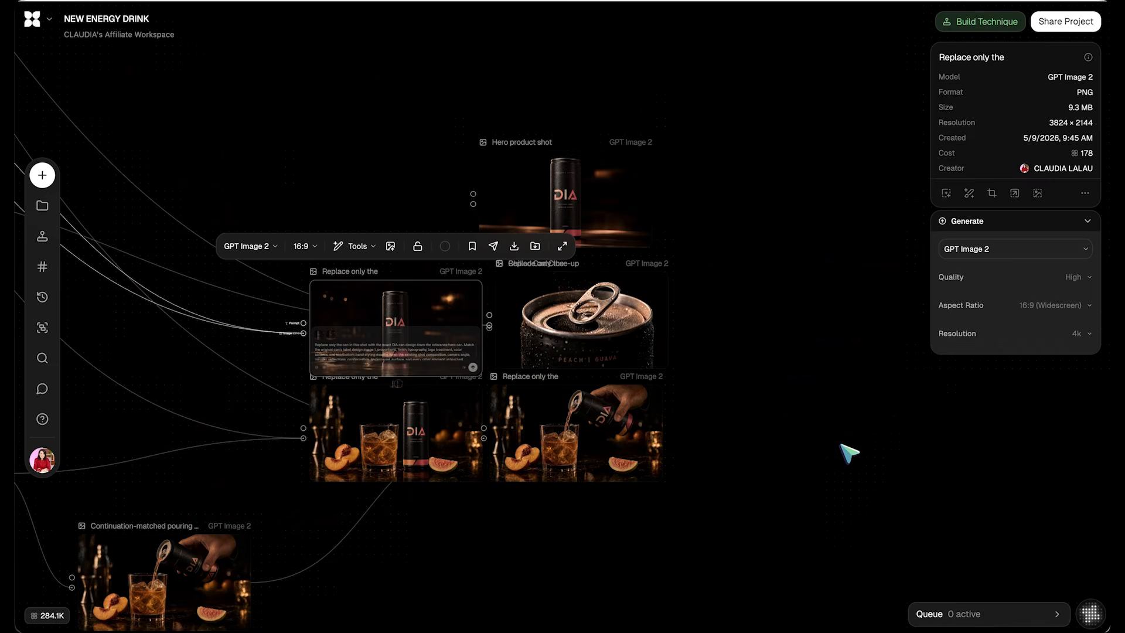
pyautogui.click(580, 319)
pyautogui.doubleClick(580, 320)
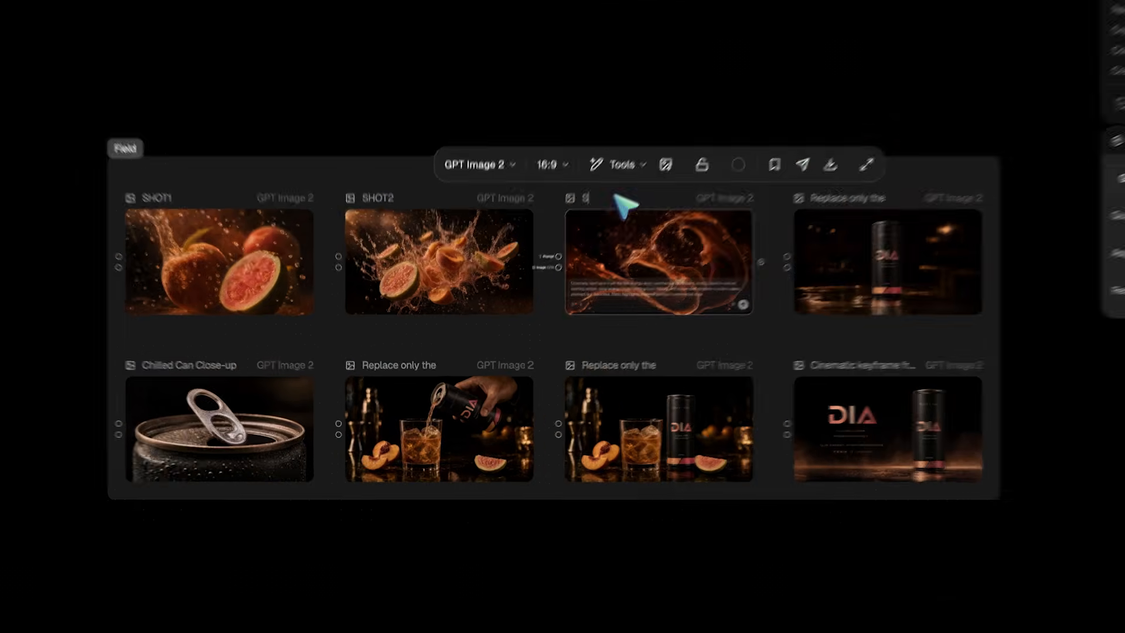
# Step: Rename the swirling liquid, standing can and can-opening nodes as SHOT3, SHOT4 and SHOT5
pyautogui.write('HOT3')
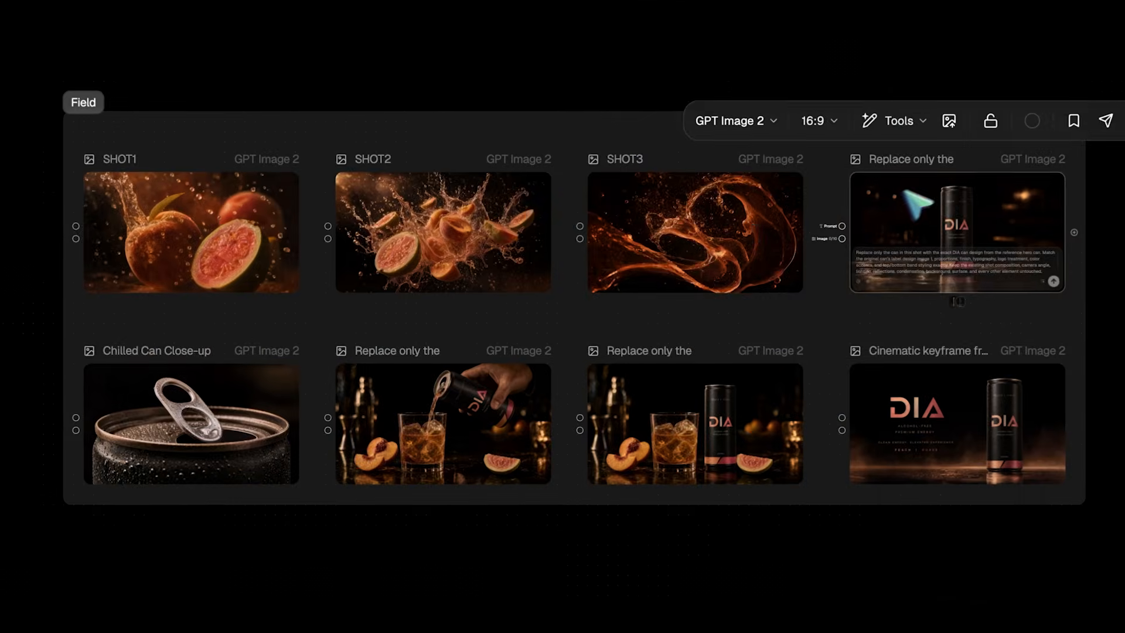
pyautogui.doubleClick(885, 157)
pyautogui.write('SHOT4')
pyautogui.doubleClick(186, 351)
pyautogui.write('S')
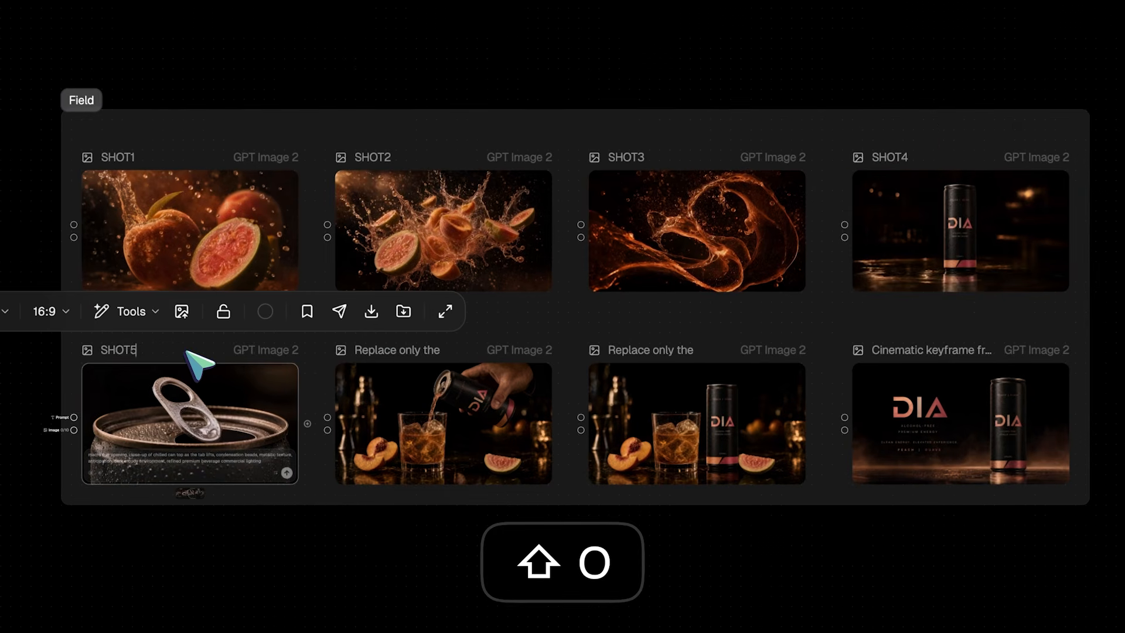
# Step: Rename the pouring, glass-and-can and end card nodes as SHOT6, SHOT7 and SHOT8
pyautogui.click(402, 401)
pyautogui.click(376, 352)
pyautogui.write('SHOT6')
pyautogui.click(697, 481)
pyautogui.click(665, 352)
pyautogui.write('S')
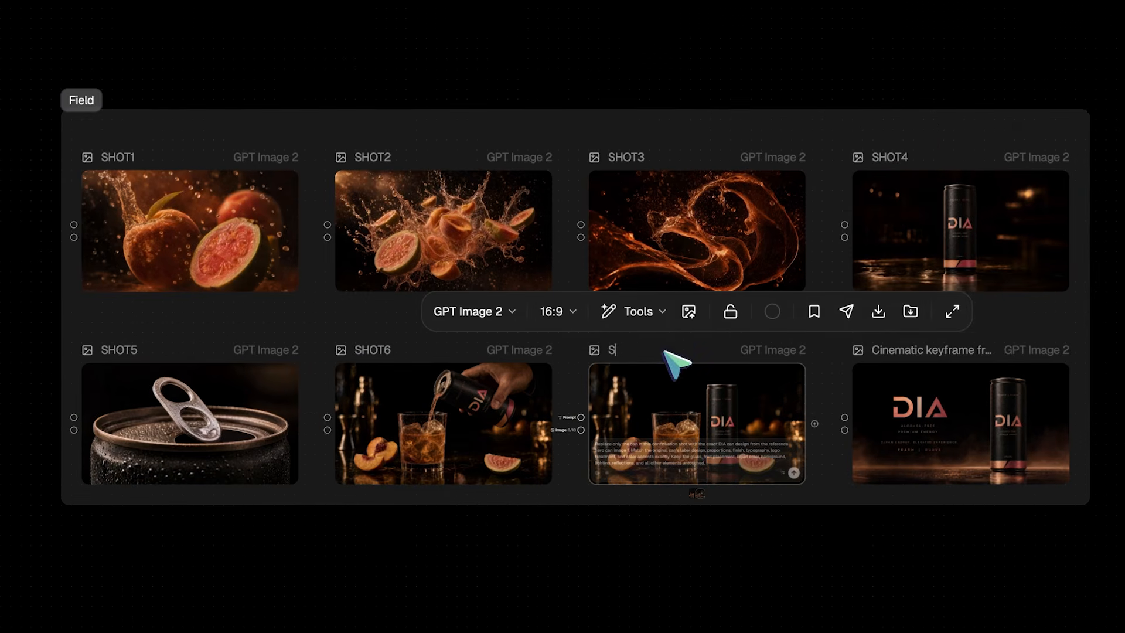
pyautogui.write('HOT7')
pyautogui.doubleClick(914, 351)
pyautogui.write('SHOT8')
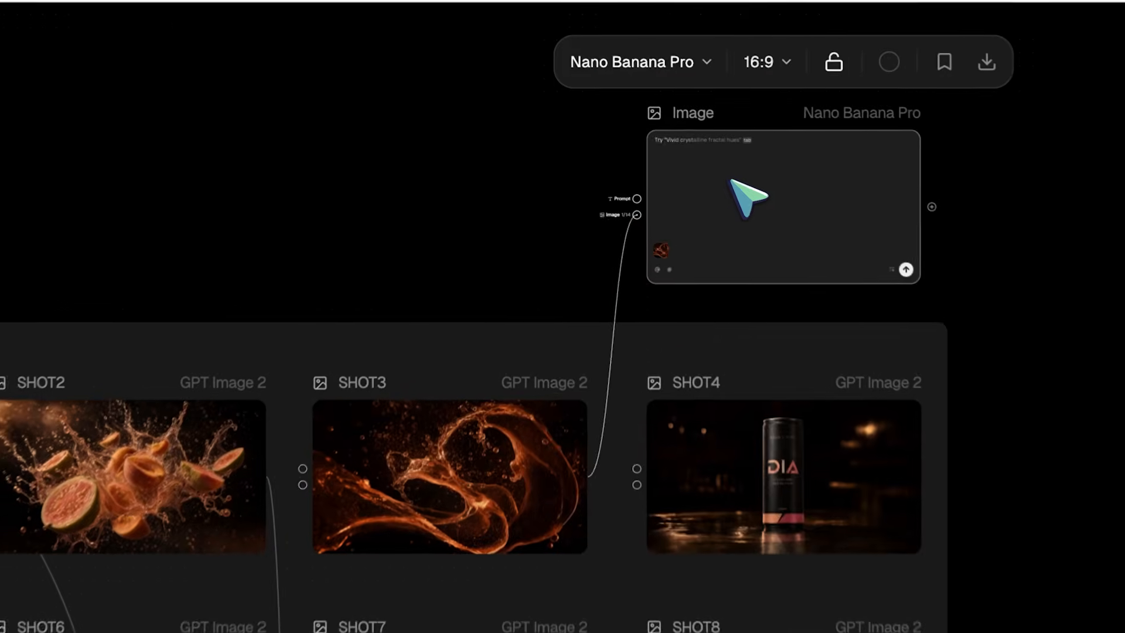
# Step: Generate a Nano Banana 2 variation of SHOT3 with the liquid recoloured to a warm peach-guava tone, soft amber-coral with subtle warmth
pyautogui.click(666, 27)
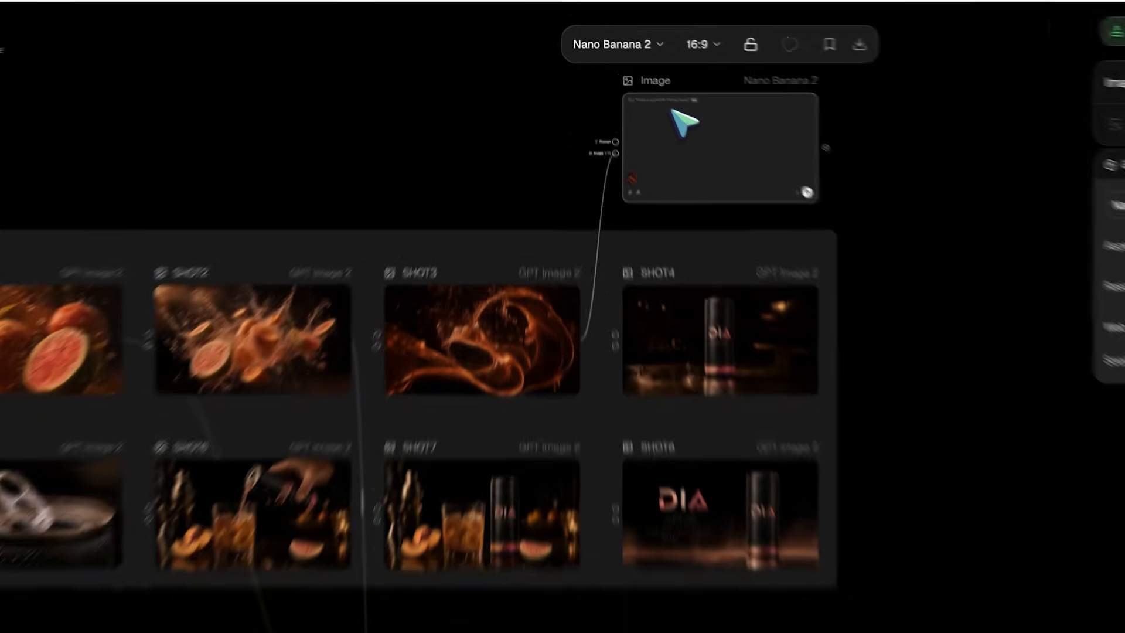
pyautogui.press('super+2')
pyautogui.write('Adjust the liquid color to a warm peach-guava tone, soft amber-coral with subtle warmth.')
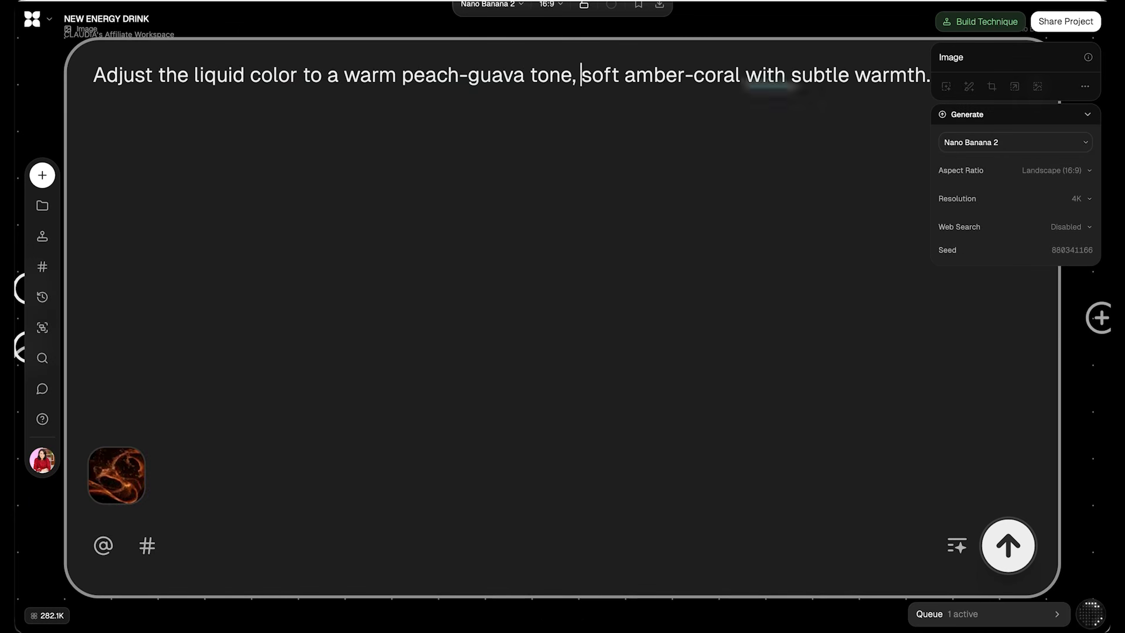
pyautogui.press('super+Return')
pyautogui.scroll(-5, 859, 428)
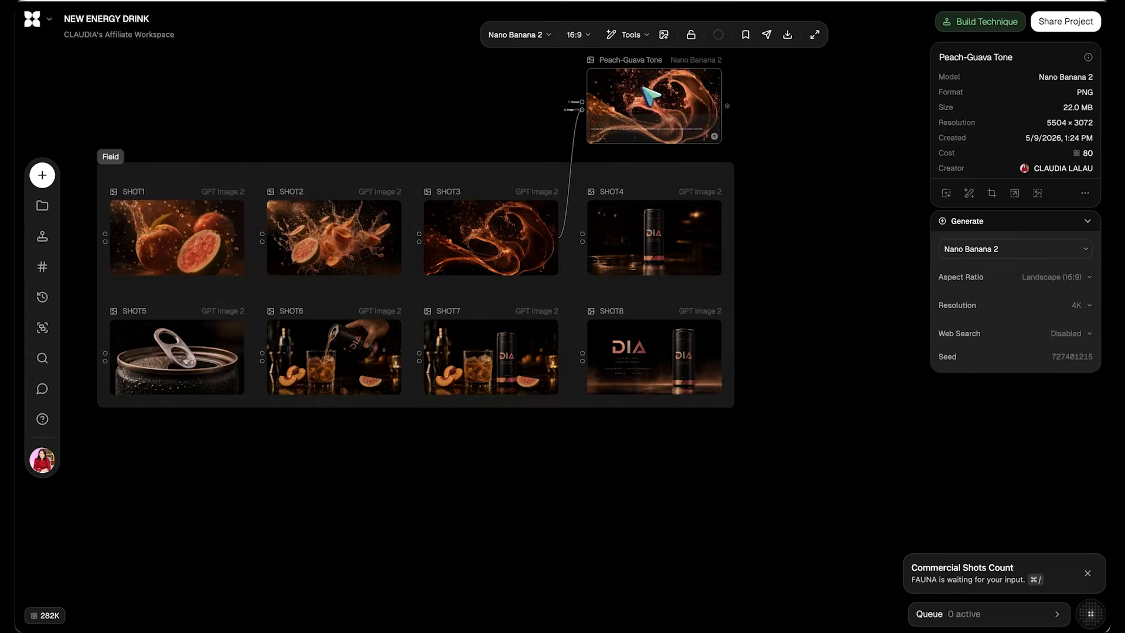
# Step: Inspect the recoloured peach-guava liquid image and place a copy of it over SHOT3 in the storyboard grid
pyautogui.doubleClick(650, 96)
pyautogui.click(1078, 34)
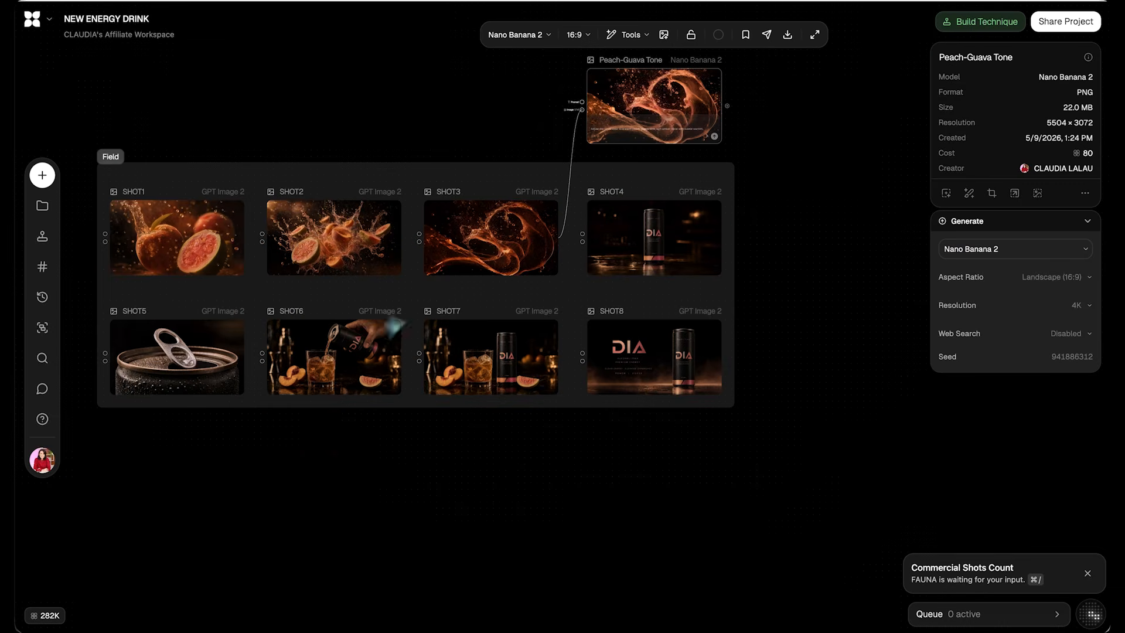
pyautogui.moveTo(665, 97); pyautogui.dragTo(499, 228)
# Step: Attach all eight keyframes to the assistant chat, with the peach-guava image as the third, and begin the request "Now here are my keyframes, I want to animate them."
pyautogui.click(1091, 614)
pyautogui.click(191, 246)
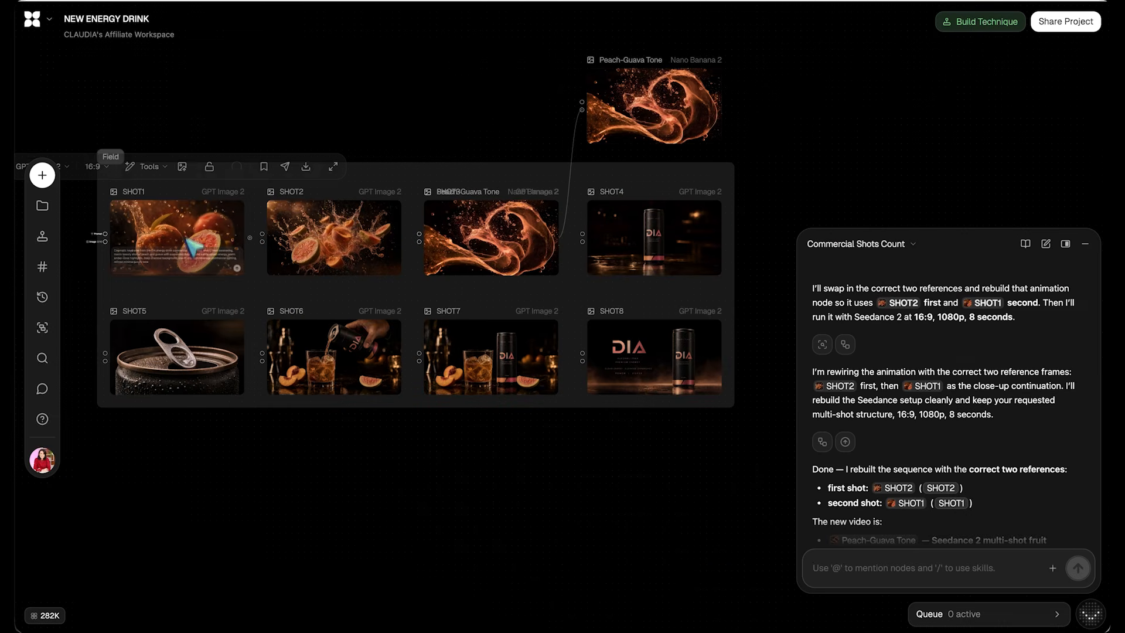
pyautogui.keyDown('shift'); pyautogui.click(334, 240); pyautogui.keyUp('shift')
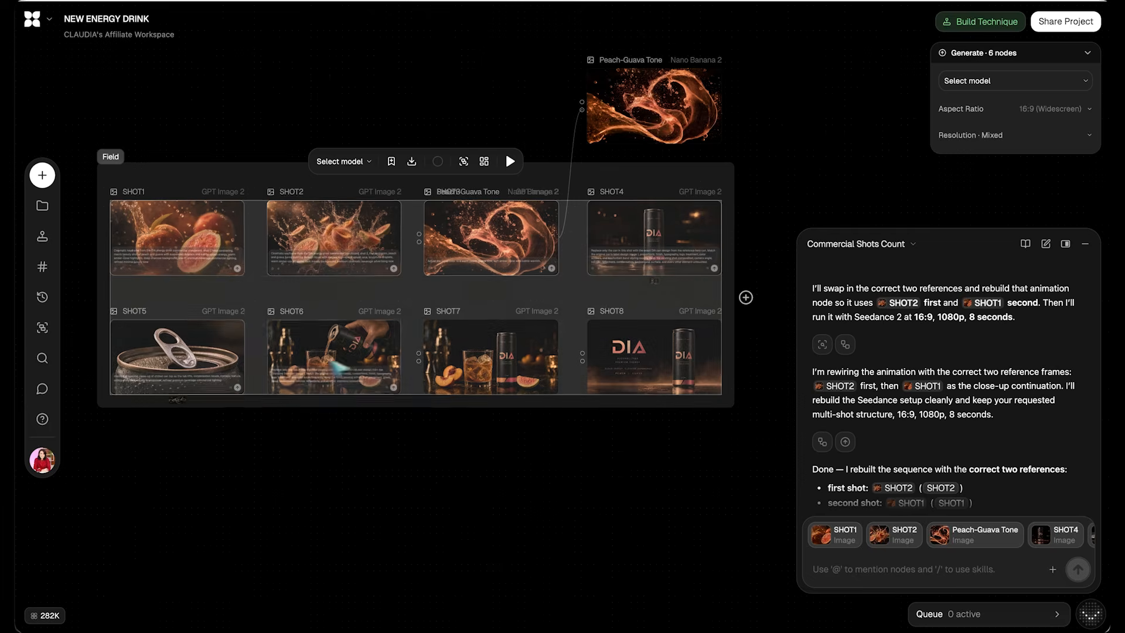
pyautogui.write('Now here are my keyframes, I want ')
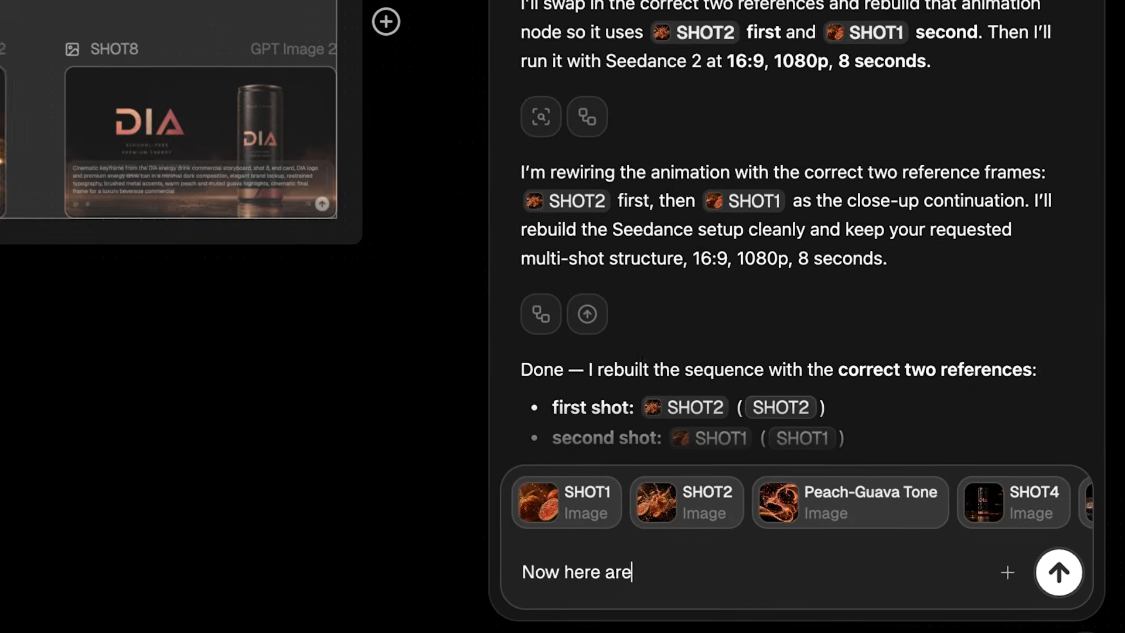
pyautogui.write('to animate')
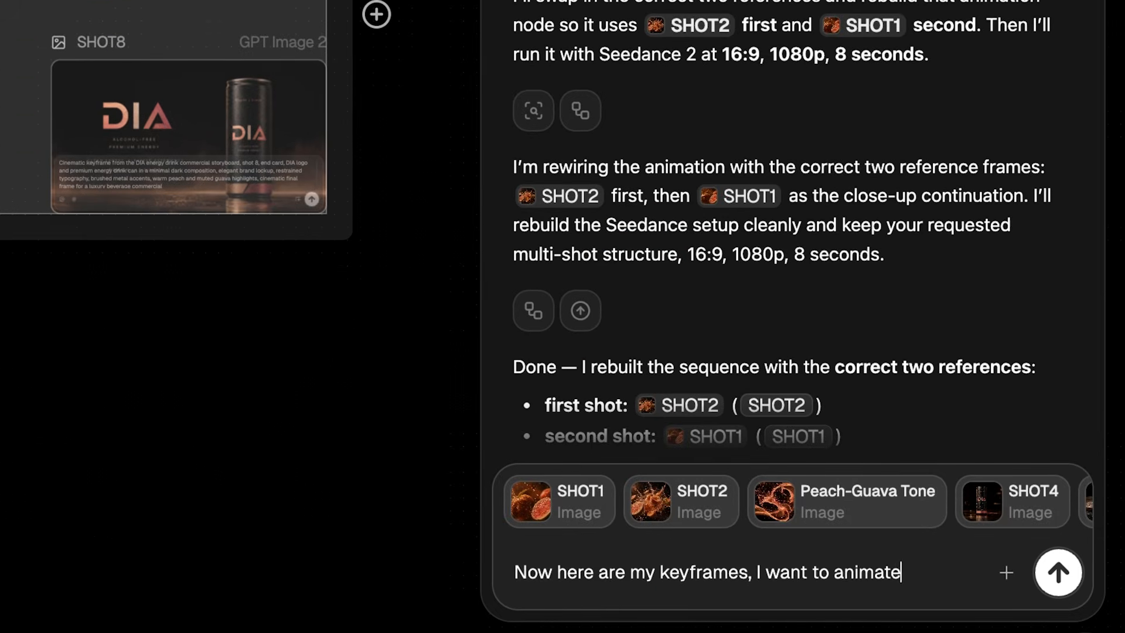
pyautogui.write(' them.')
# Step: Describe shots 1 and 2 as single shots: the foreground peach bursting in extreme slow motion, and a speed-ramped splash with suspended fruit in rose-colored liquid
pyautogui.hotkey('shift', 'Return')
pyautogui.write('Shot 1 - single shot, The whole peach in the foreground bursts open in extreme slow motion.')
pyautogui.hotkey('shift', 'Return')
pyautogui.write('Shot 2 - single shot, speed ramp of splash event. Guava halves and peach pieces are suspended mid-air in a rose-colored liquid burst.')
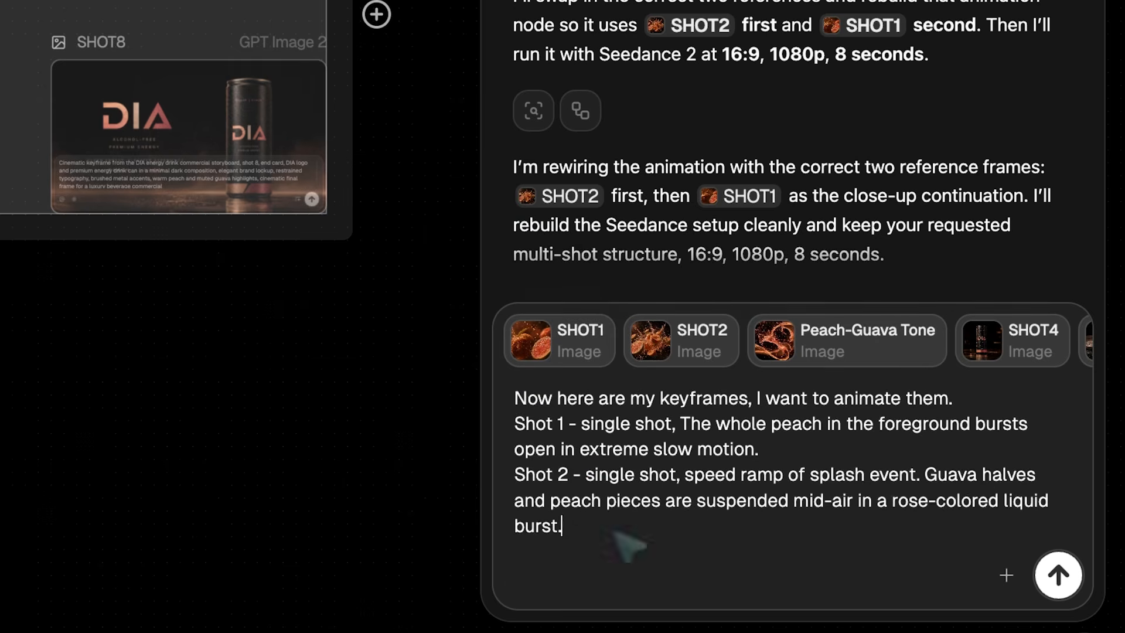
# Step: Describe shots 3 and 4 as start and end frames of one video: amber liquid ribbons swirl, pour into the can, and the camera pulls back
pyautogui.hotkey('shift', 'Return')
pyautogui.write('shot 3 -')
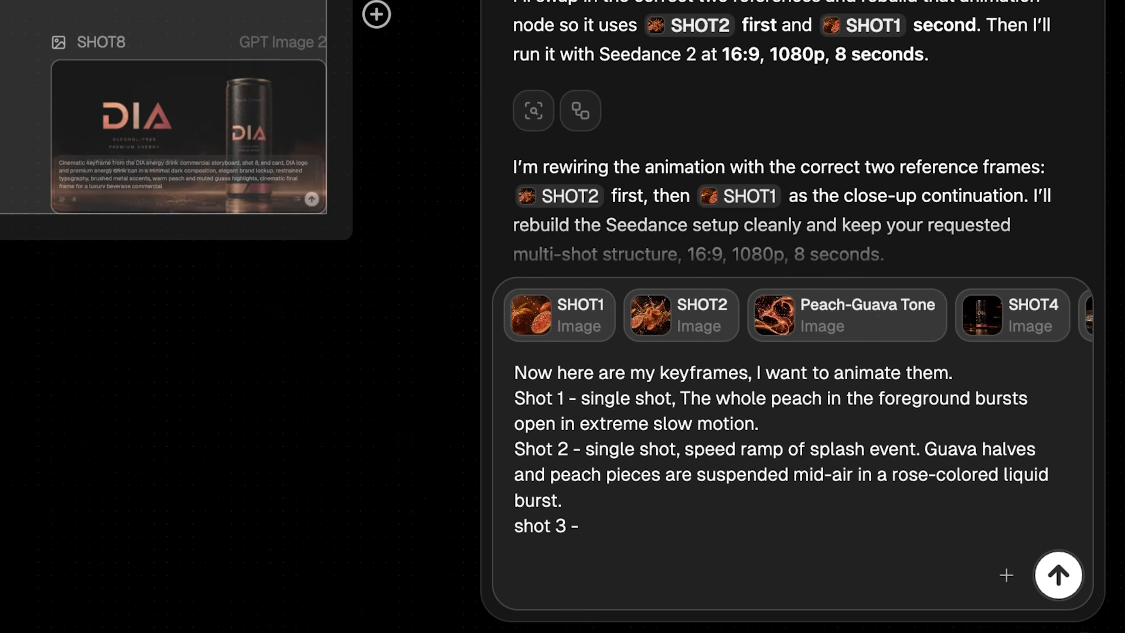
pyautogui.write('nd frame, so')
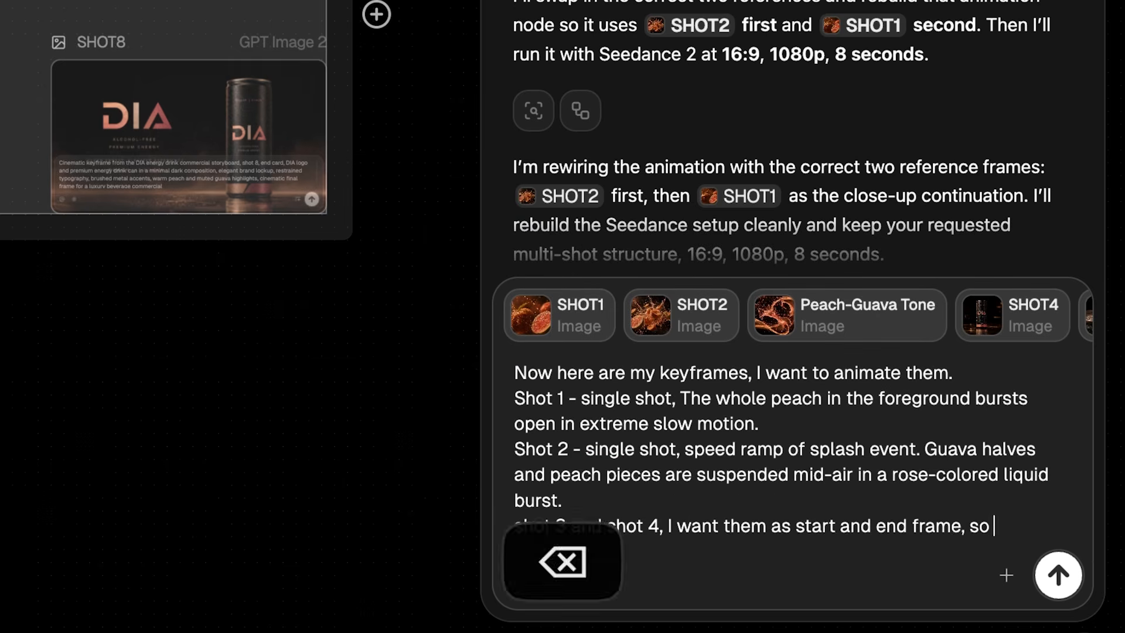
pyautogui.write(' one video shot.')
pyautogui.write('Amber liquid ribbons swirl through dark space in slow motion and elegantly')
pyautogui.write('and the liquid moves in elegant curving forms and then it pours inside the can')
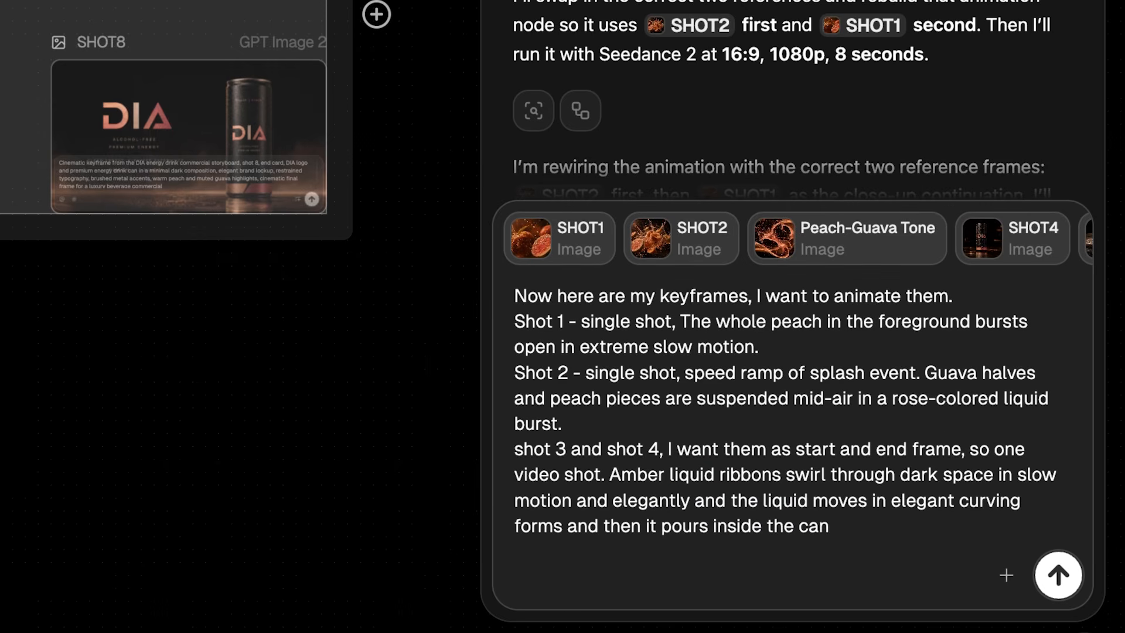
pyautogui.write(' and then camera pulls back to reveal the full can.')
# Step: Describe shot 5 as a hand coming into frame and opening the can with a bit of fizz coming out
pyautogui.hotkey('shift', 'Return')
pyautogui.write('shot 5 and han')
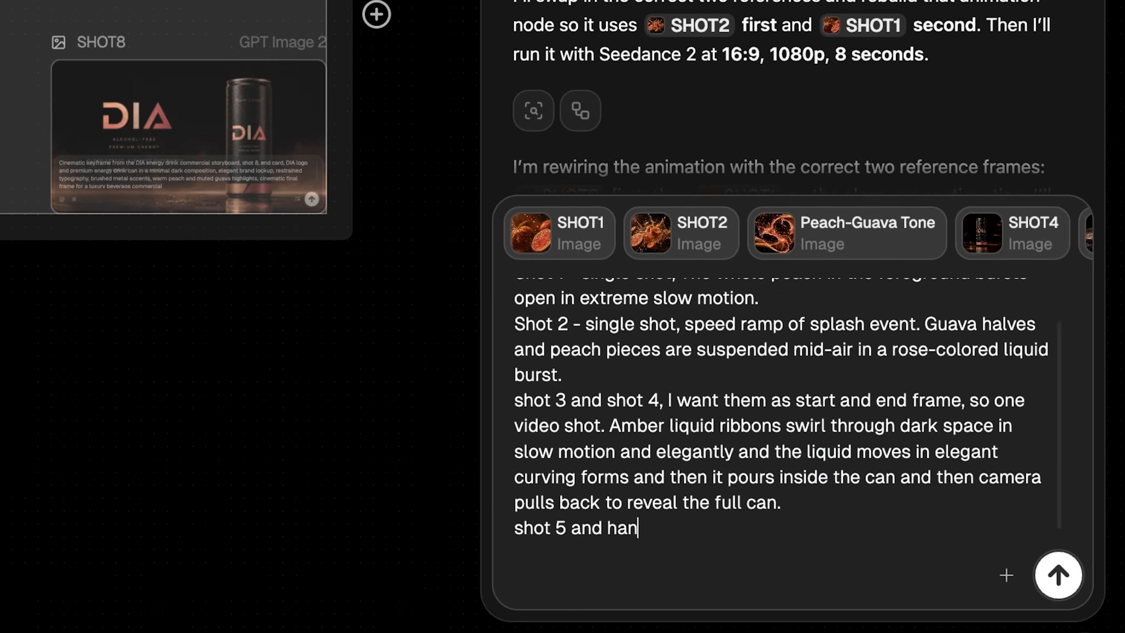
pyautogui.write('d comes in frame and opens it with a bit of fizz coming out of it.')
pyautogui.hotkey('shift', 'Return')
pyautogui.press('BackSpace')
pyautogui.press('BackSpace')
pyautogui.write('with a bit of fizz coming out of it.')
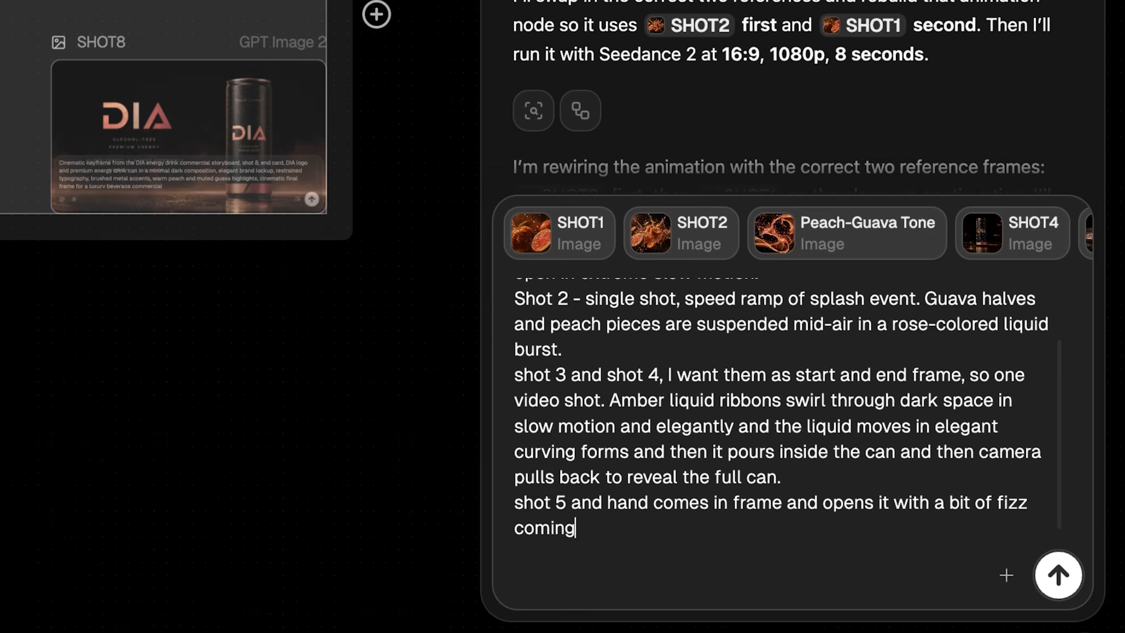
# Step: Describe shots 6 and 7 as start/end frames: the hand pours, sets the can on the table next to the glass, and leaves the frame
pyautogui.hotkey('shift', 'Return')
pyautogui.write('shot 6 hand is p')
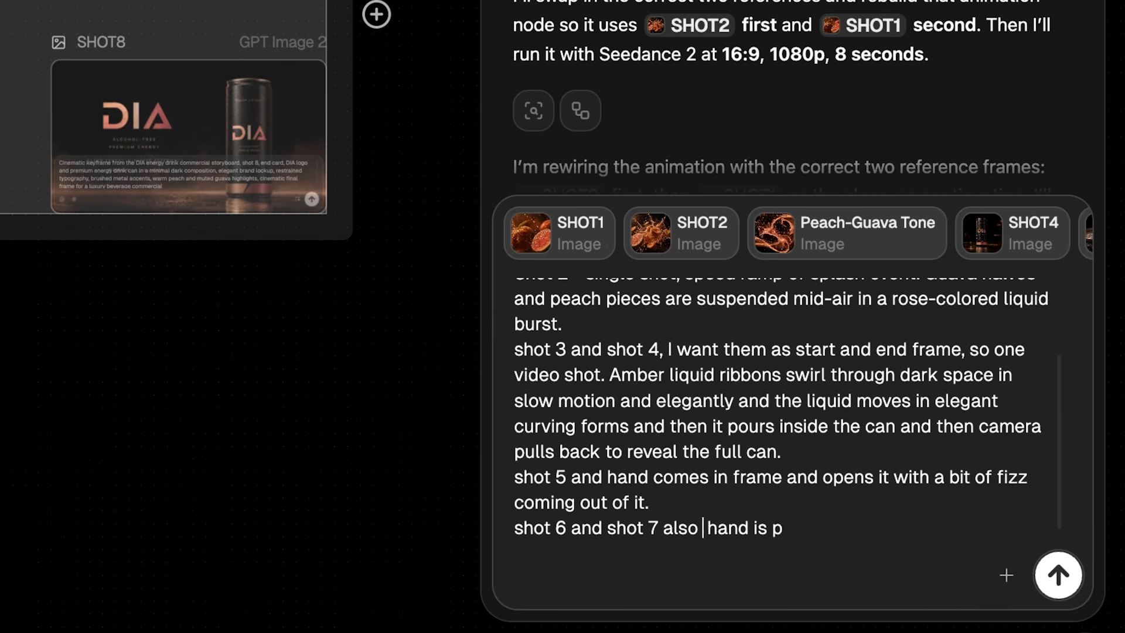
pyautogui.write('ng and when done it poses the can on the t')
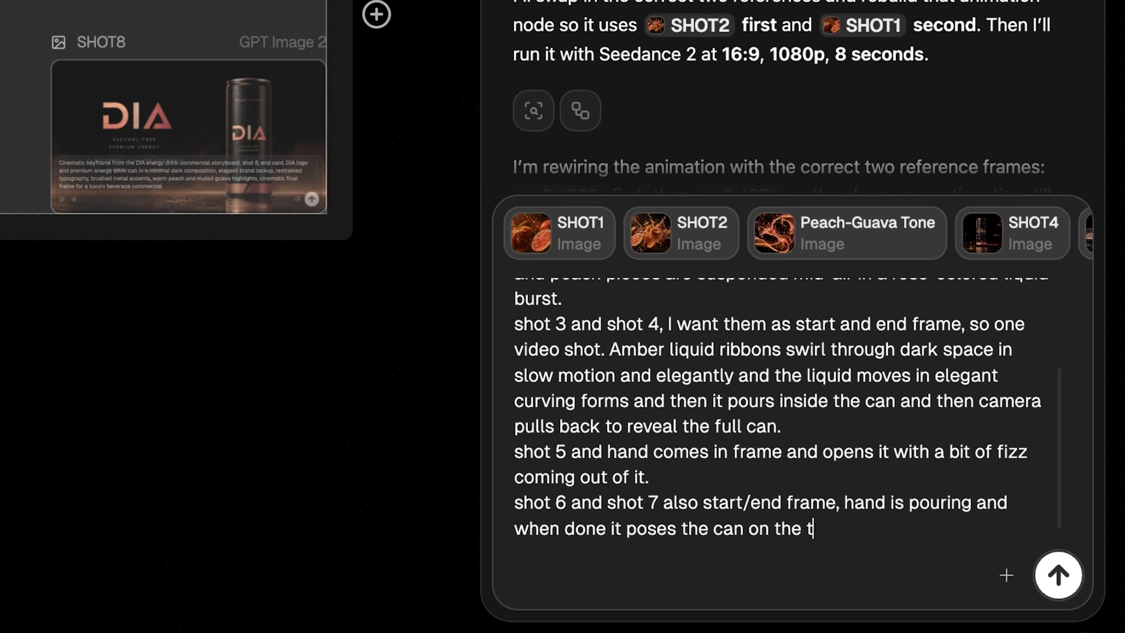
pyautogui.write('able next to the glass and the hands gets out of the frame.')
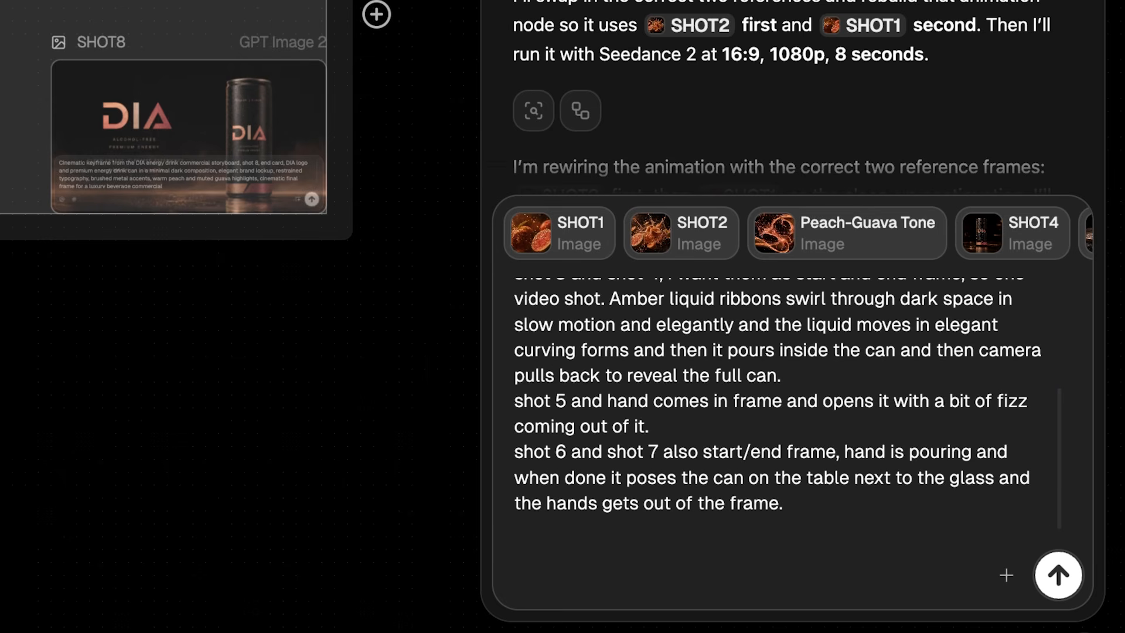
# Step: Describe shot 8 as a slight zoom in on the can, everything moving out while the DIA logo and other text fade in as the final packshot
pyautogui.write(' of the frame while')
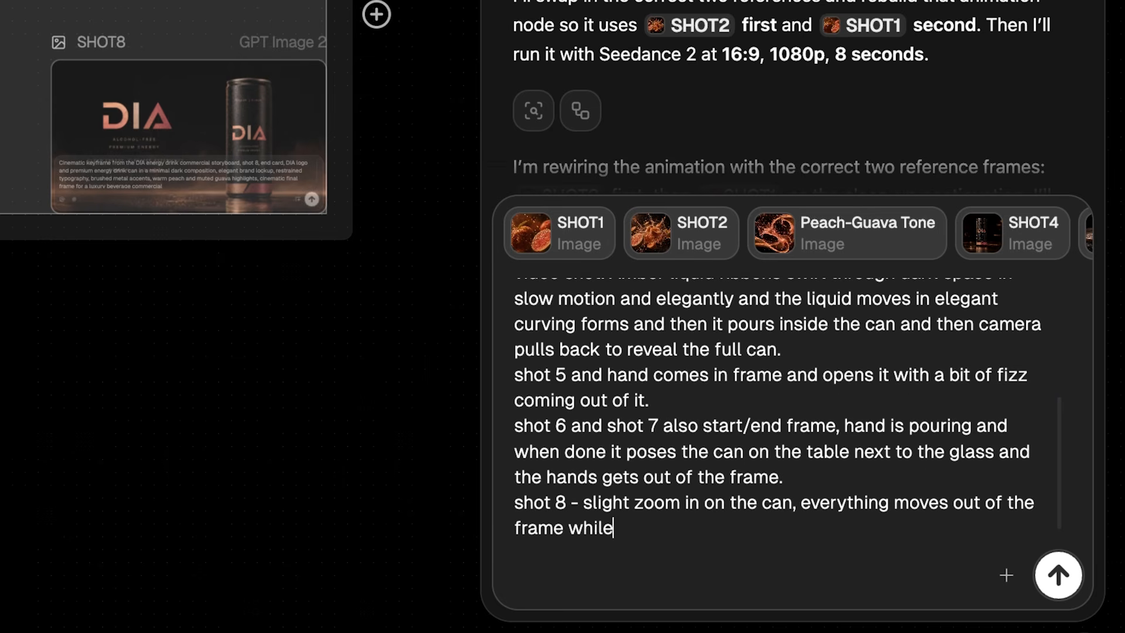
pyautogui.write(' DIA logo and alelegantly as the fian')
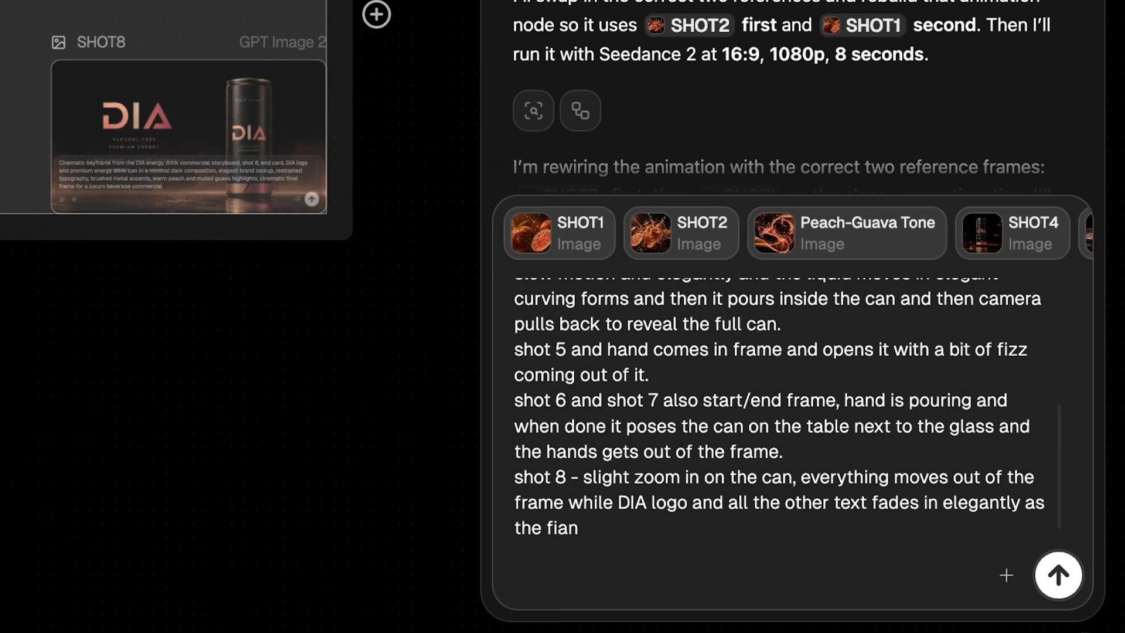
pyautogui.write('l product/packshot.')
# Step: Request Kling 3 for start/end frames and Kling O3 references for the rest, 4K, 16:9, with no generation before prompt review, and send the message
pyautogui.hotkey('shift', 'Return')
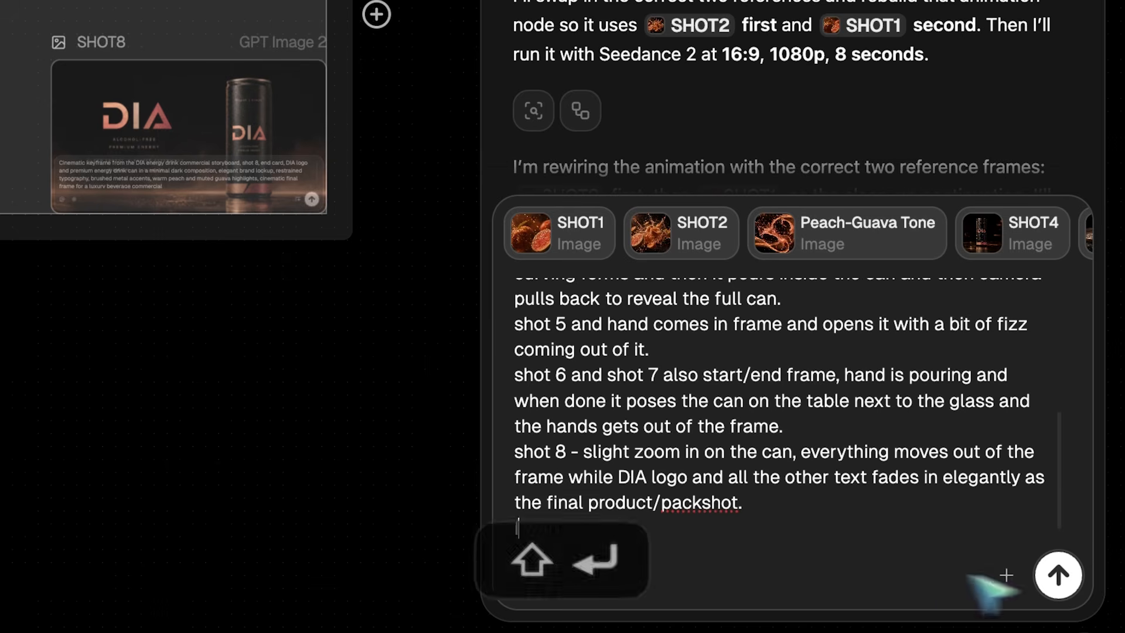
pyautogui.write('I want to animate using Kling 3 for start / ed frames and Kl')
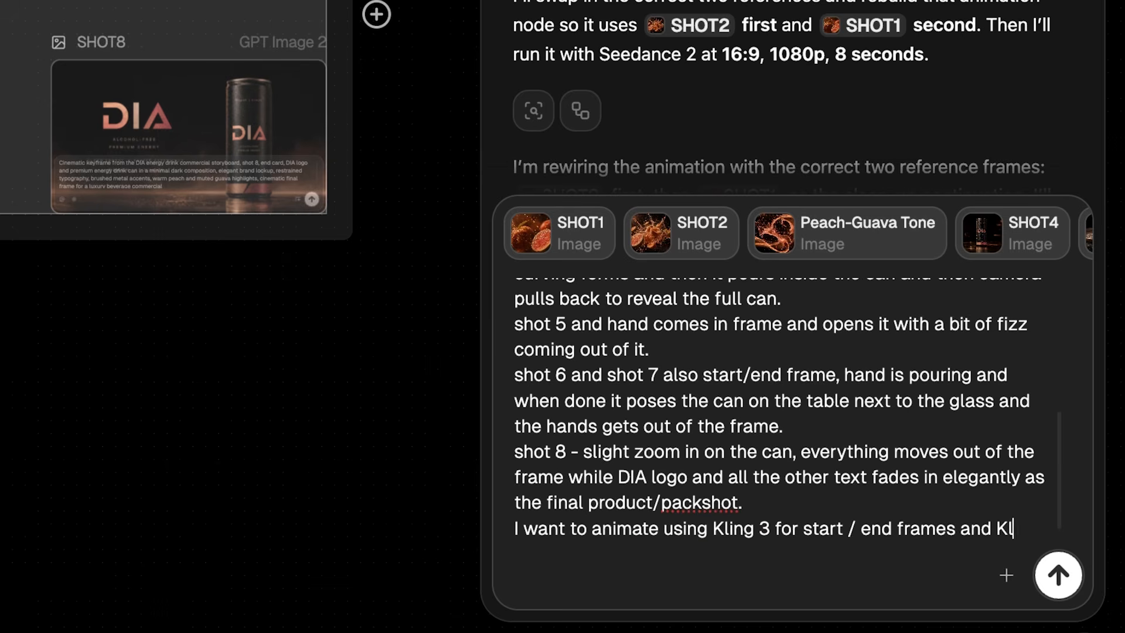
pyautogui.write('ing O3 references for the rest.')
pyautogui.write(' 4K, 16:9.')
pyautogui.hotkey('shift', 'Return')
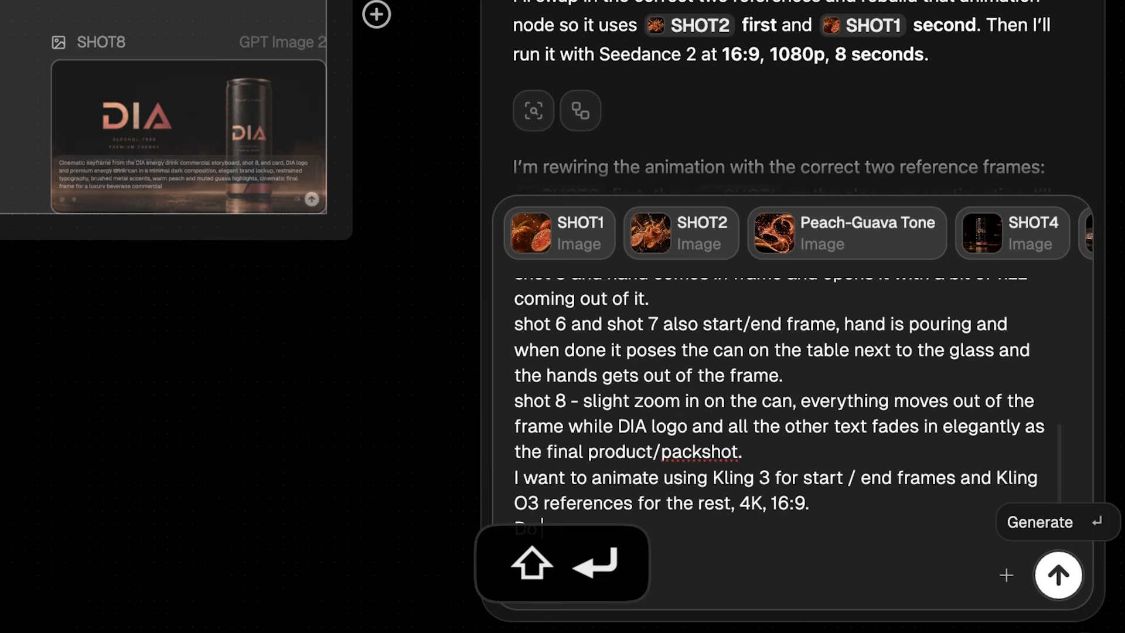
pyautogui.write('Do no run the video generation before I read all the prompts.')
pyautogui.click(1058, 574)
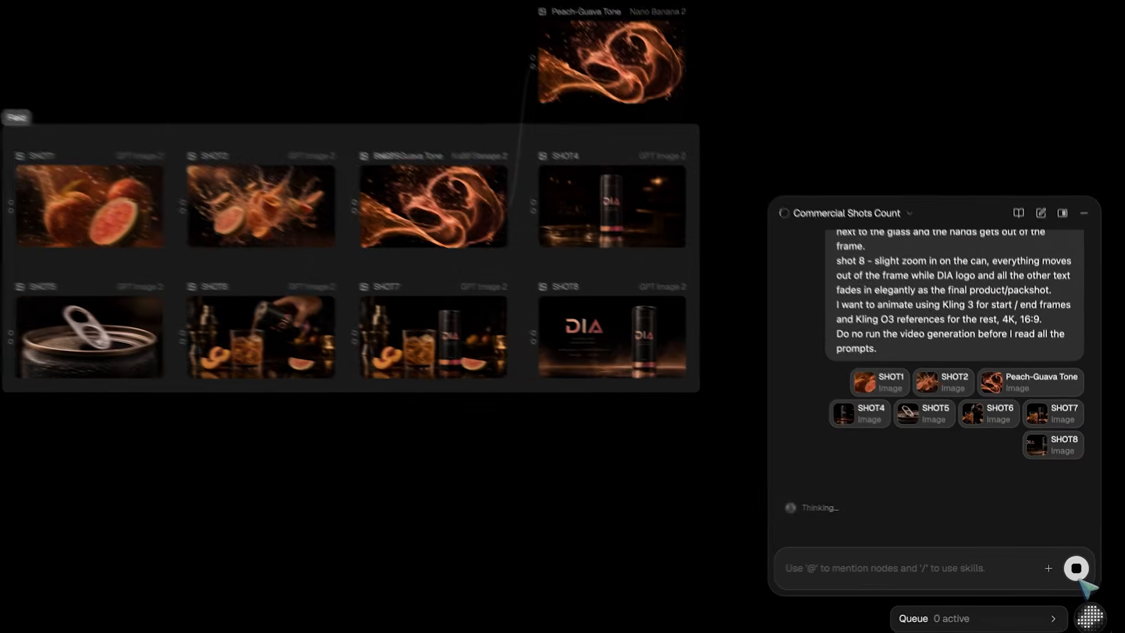